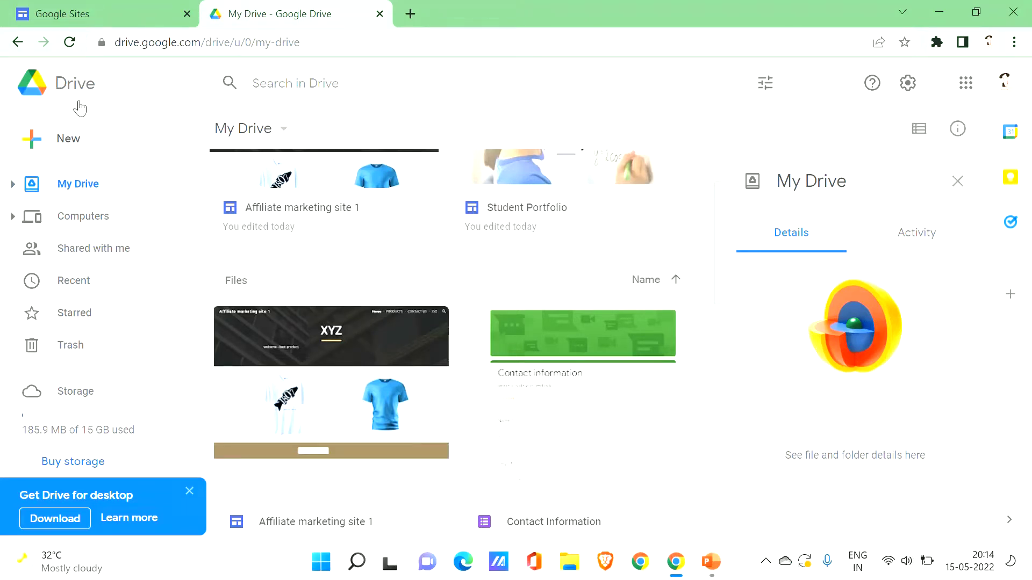
Create a new Google Sites site from within Google Drive
click(52, 143)
mouse_move(94, 365)
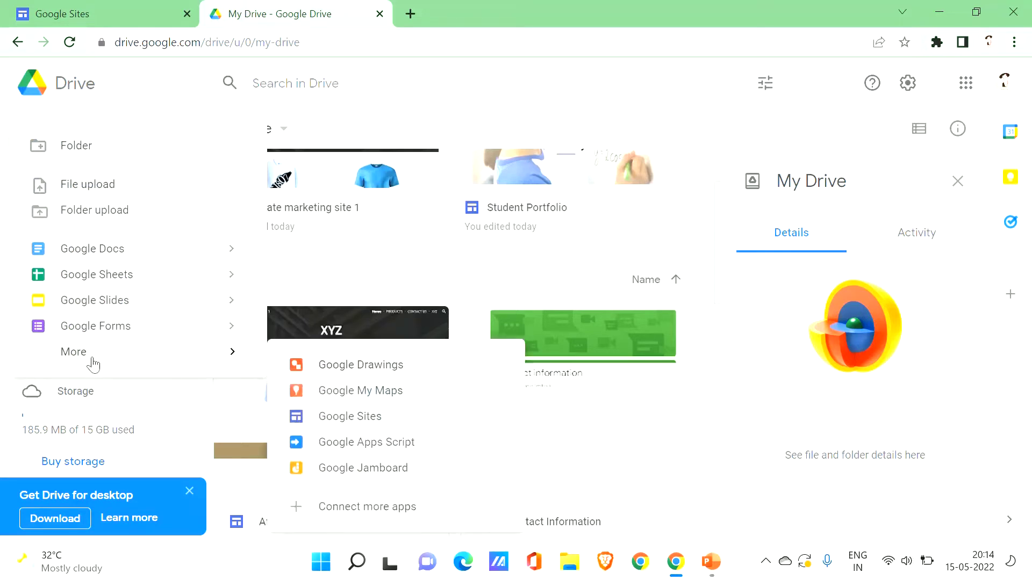
click(359, 422)
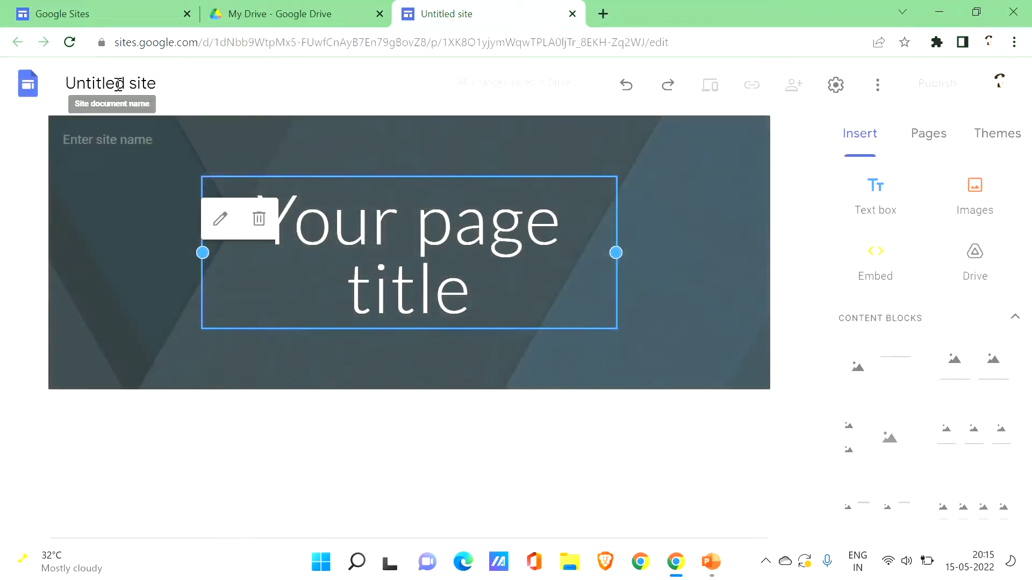
Switch to the Google Sites home page, browse the full template gallery and start a new Blank site
click(81, 14)
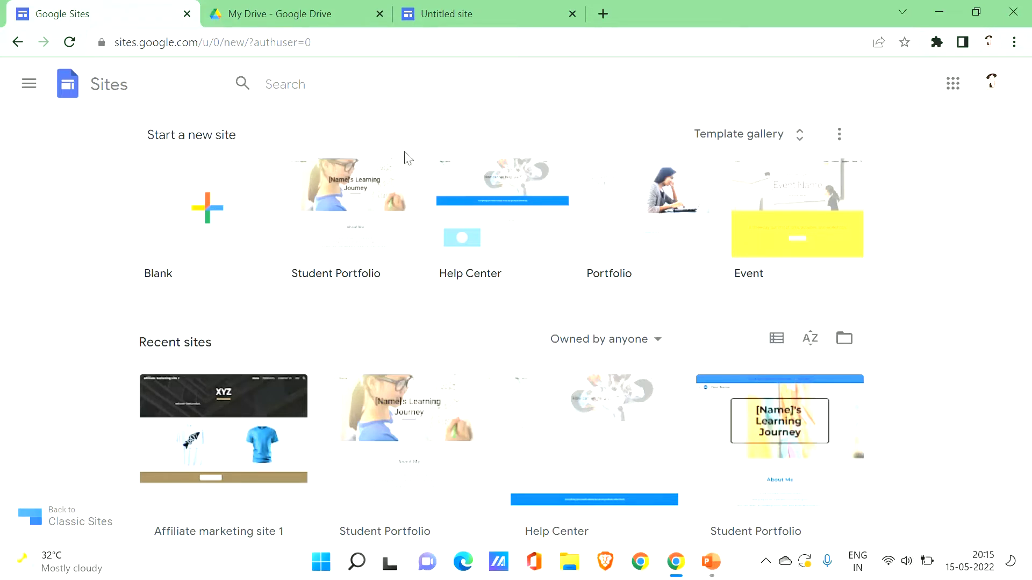
click(762, 134)
drag(1013, 174, 975, 504)
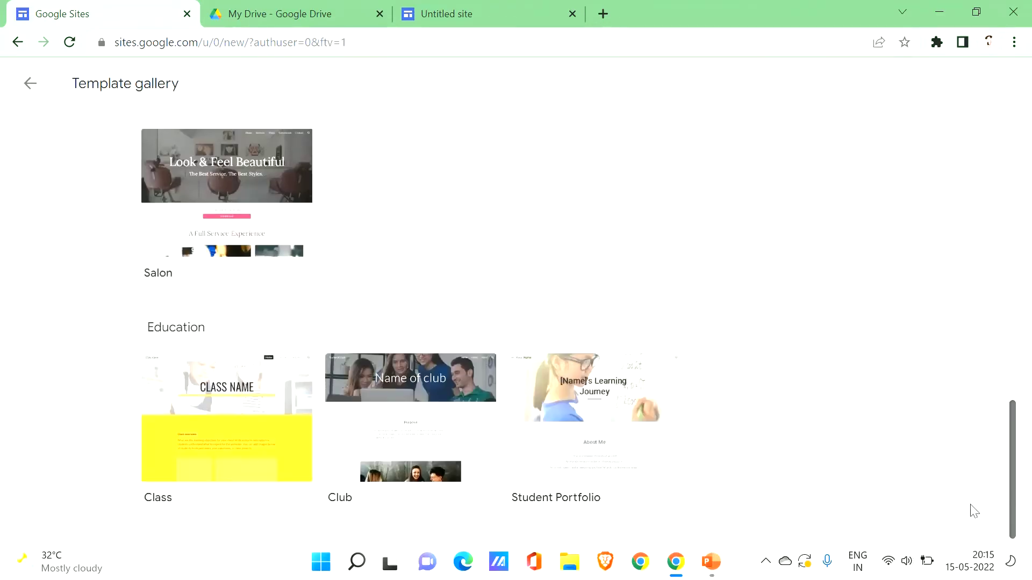
scroll(978, 430, up, 10)
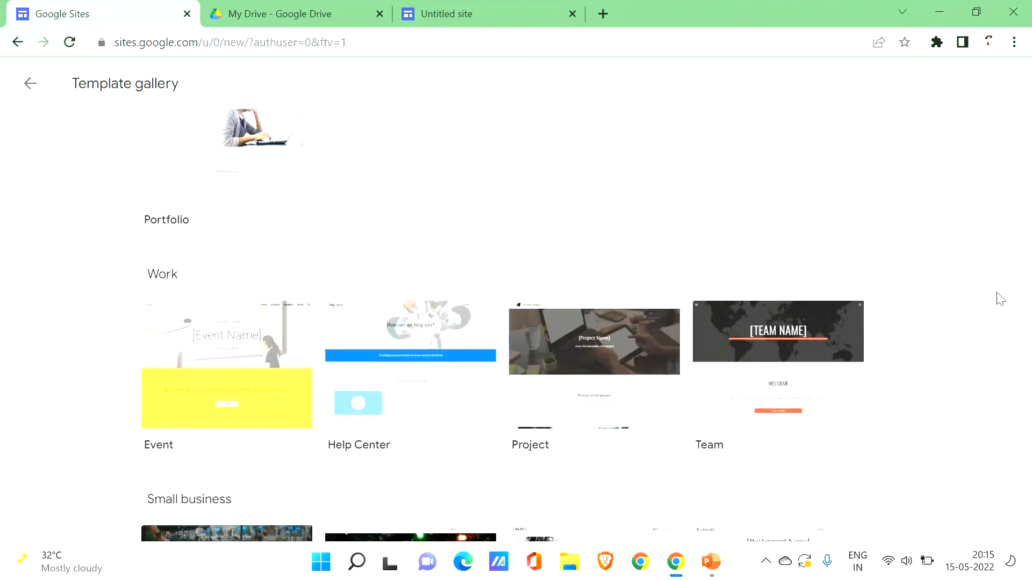
drag(1014, 298, 1021, 143)
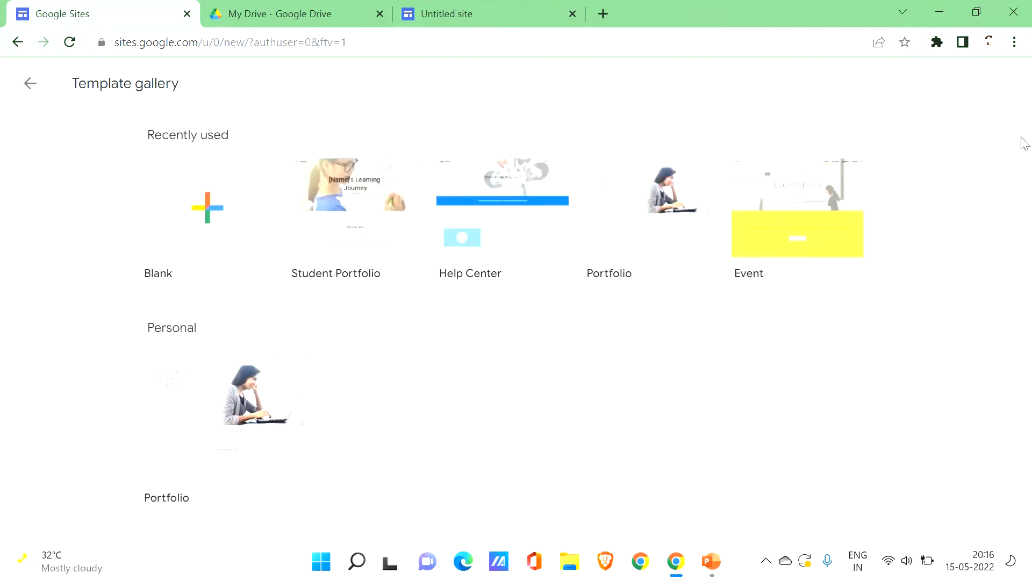
click(206, 228)
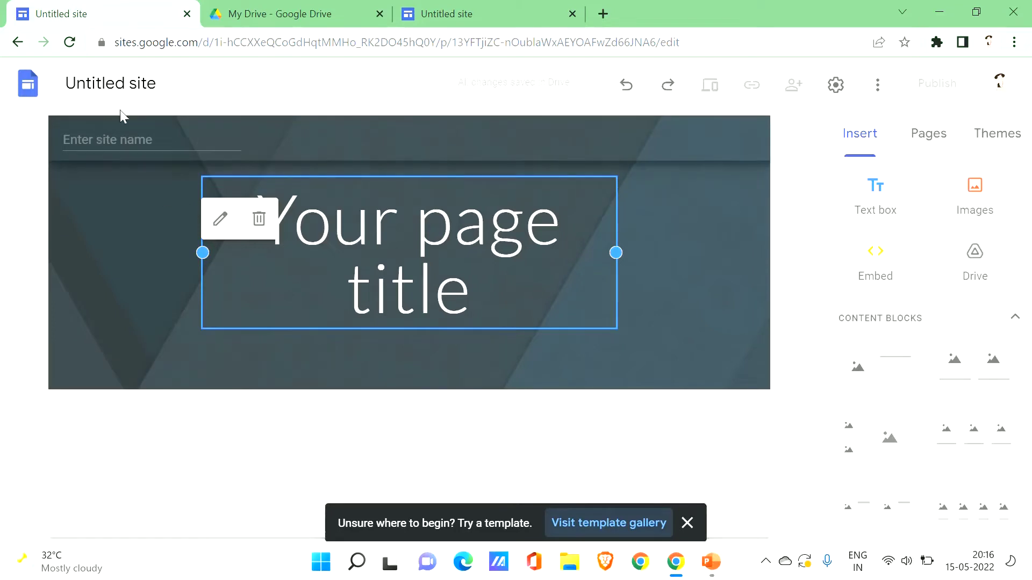
click(137, 85)
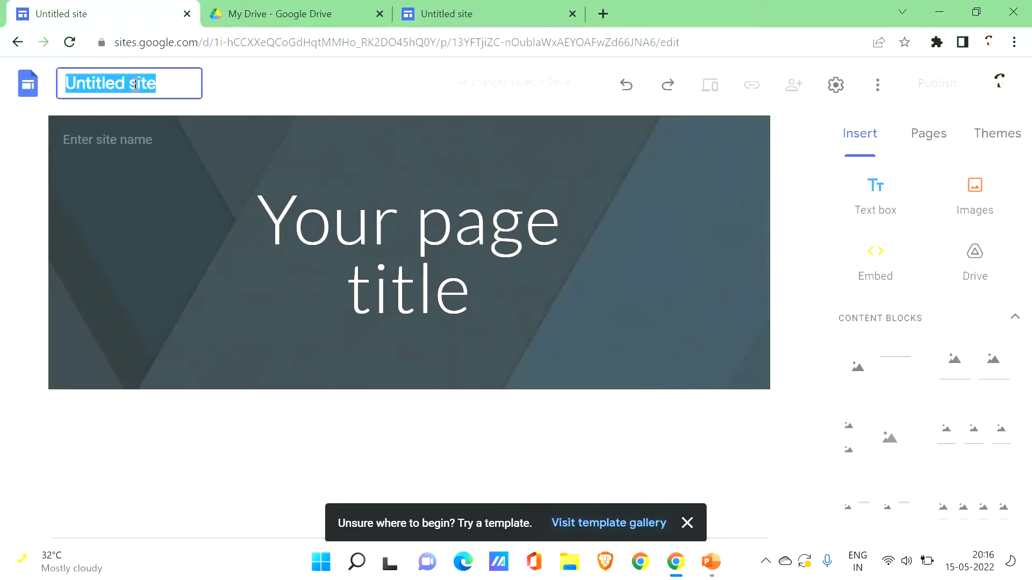
key(BackSpace)
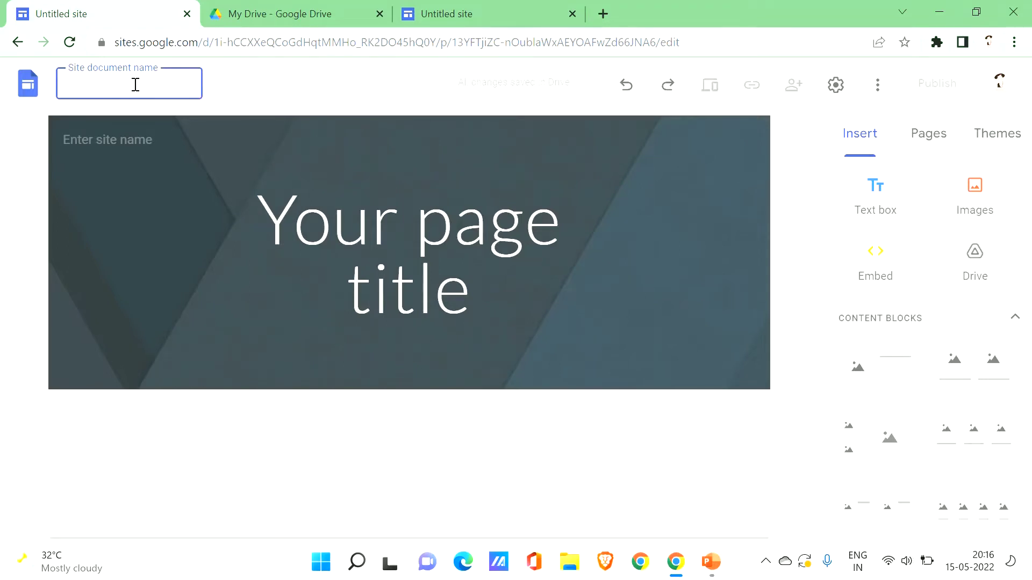
text(ABC)
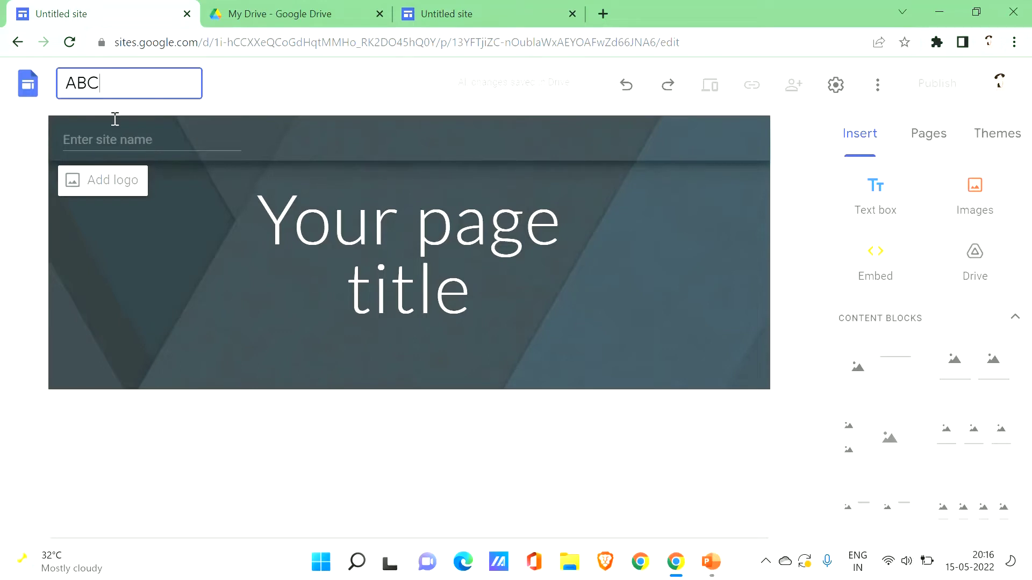
double_click(104, 82)
click(160, 82)
key(BackSpace)
key(BackSpace)
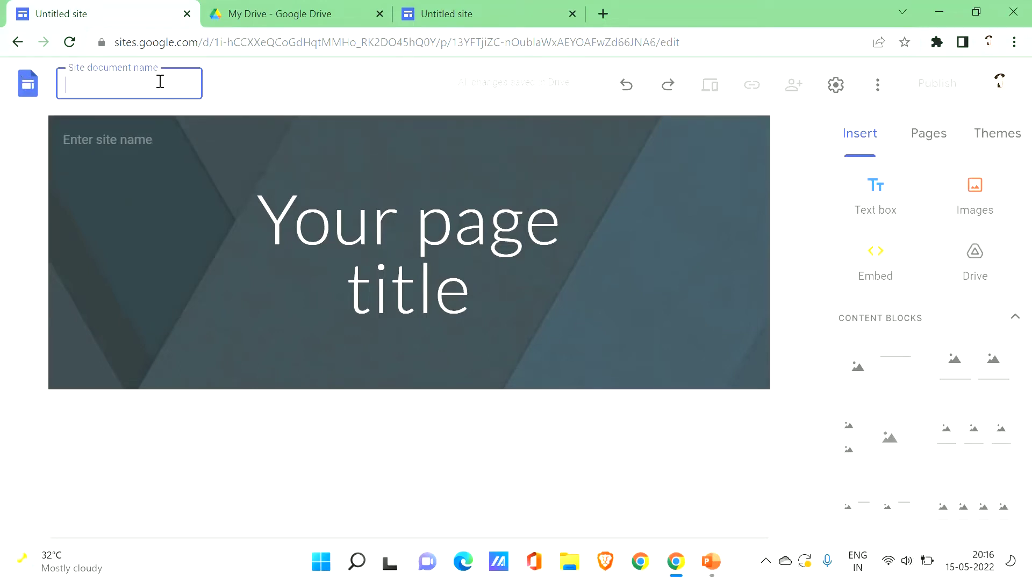
Name the site document "<name>'s portfolio" and apply the same text as the site name in the header
text(<name)
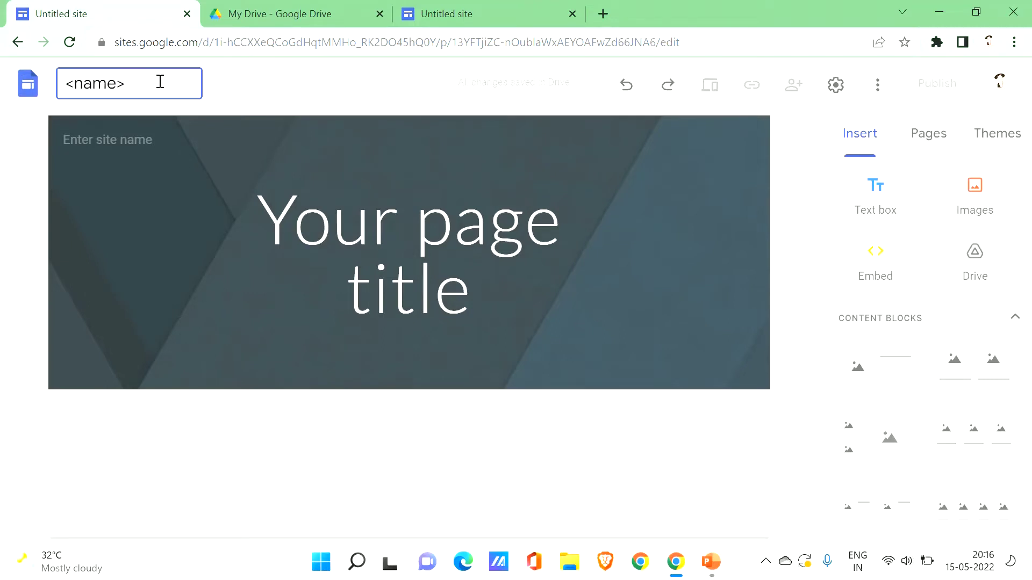
text(>'s portfolio)
click(124, 143)
Replace the placeholder page title in the header with "<names>'s portfolio"
click(370, 238)
click(281, 190)
drag(281, 190, 486, 311)
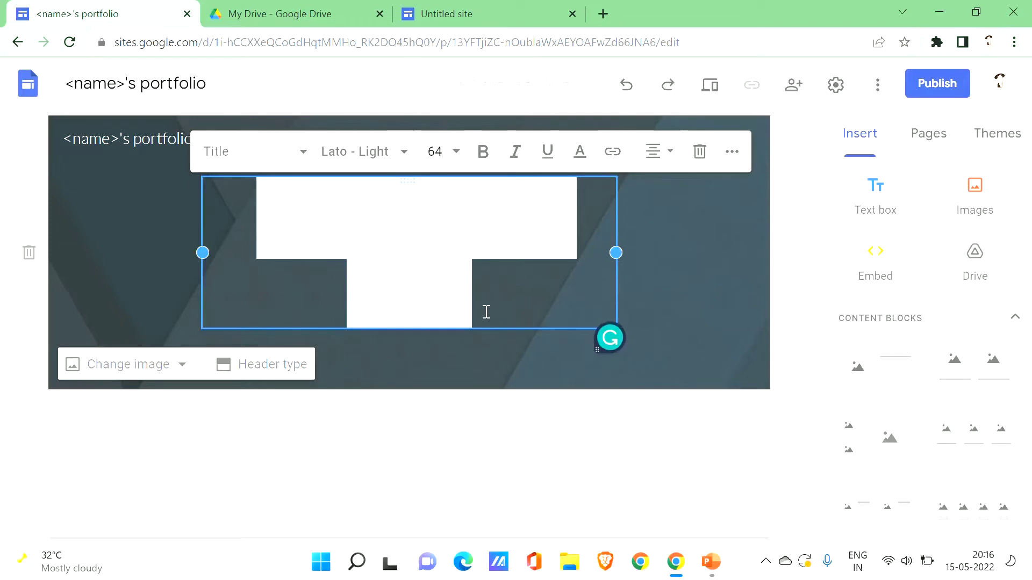
text(<na)
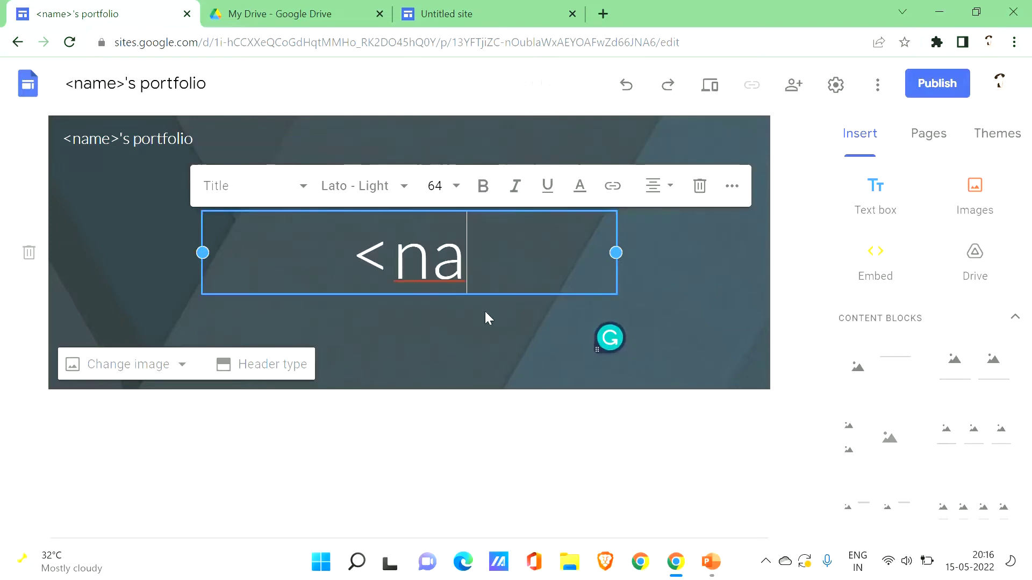
text(mes)
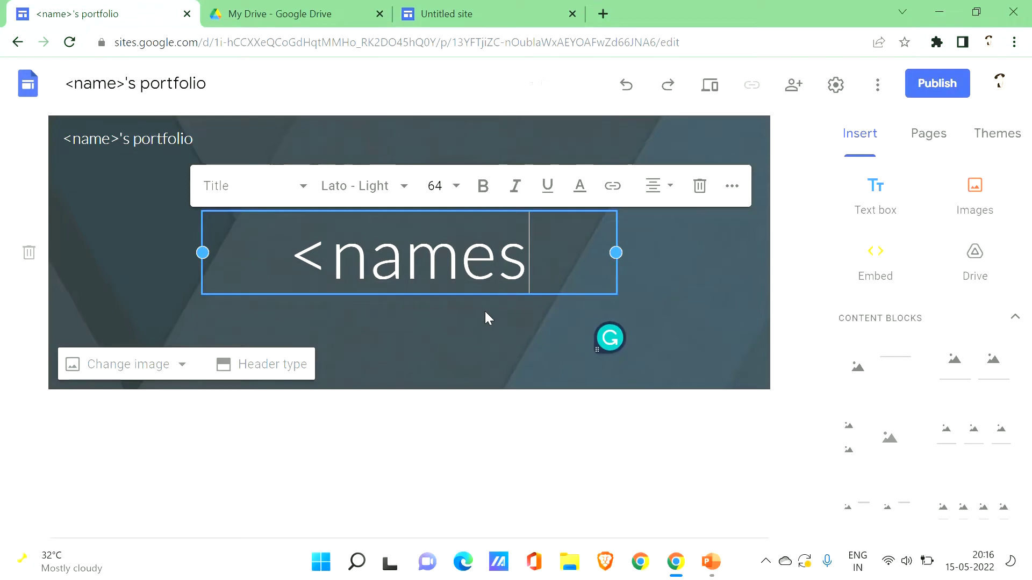
text(>')
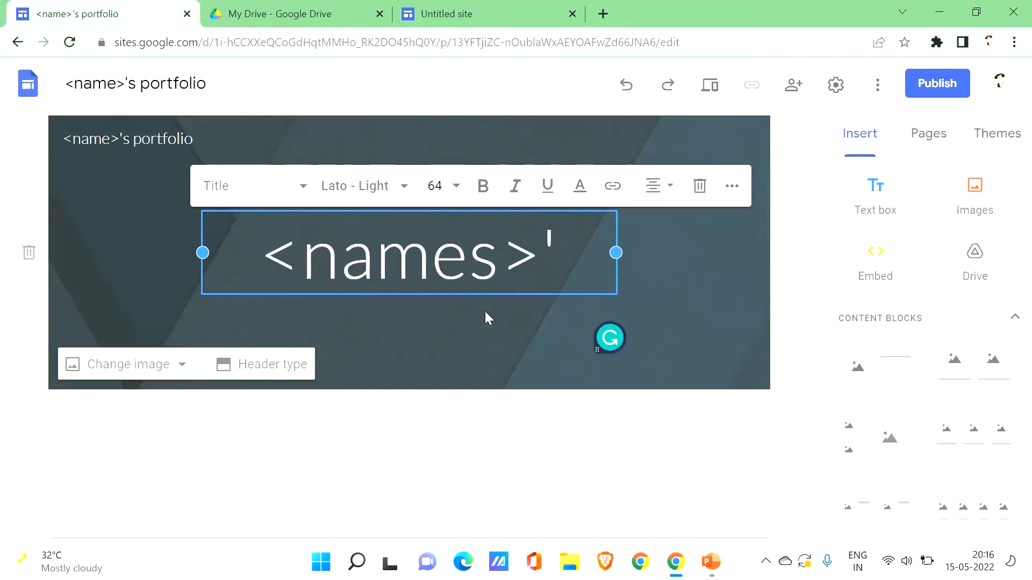
text(s por)
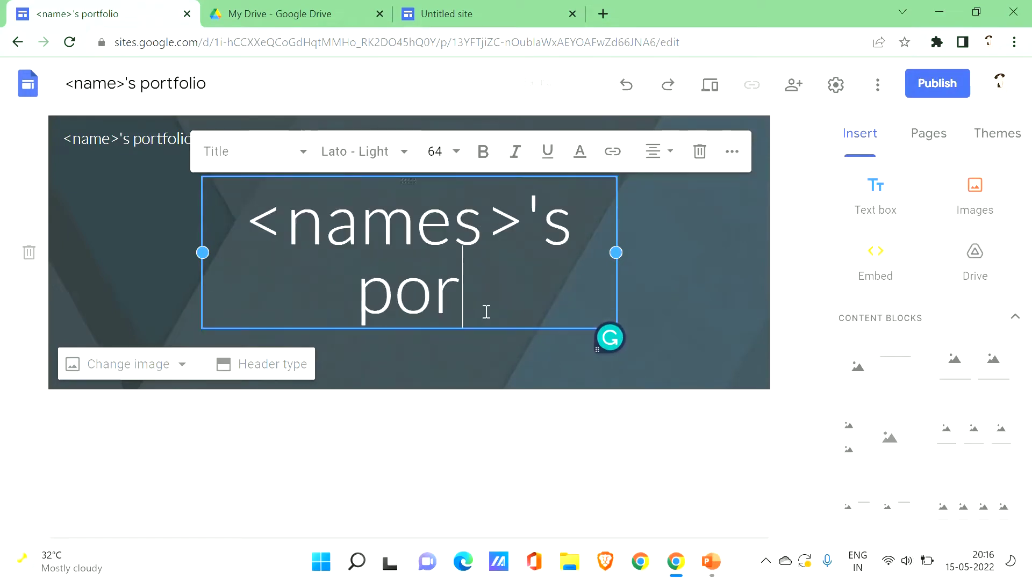
text(tfolio)
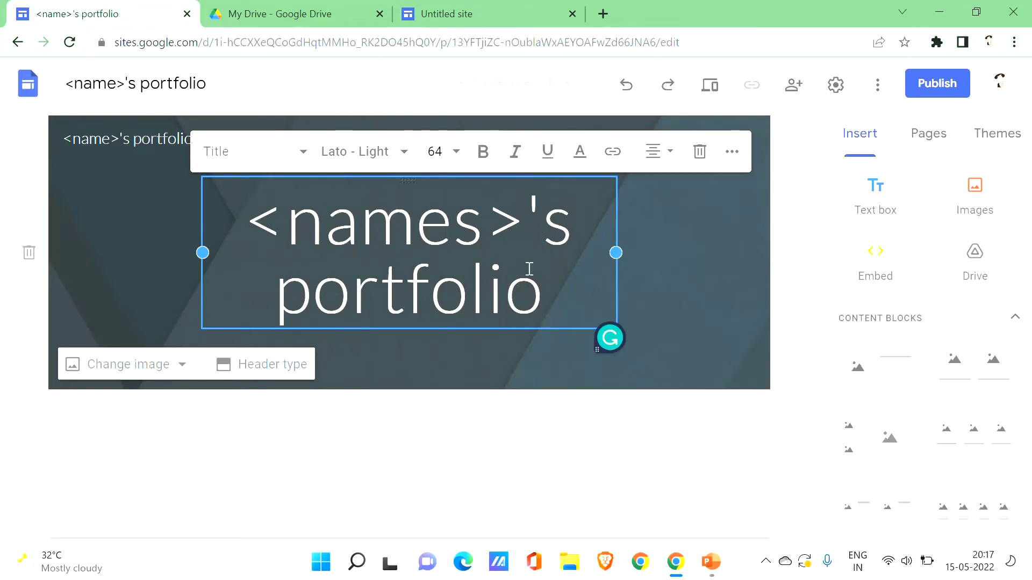
click(632, 282)
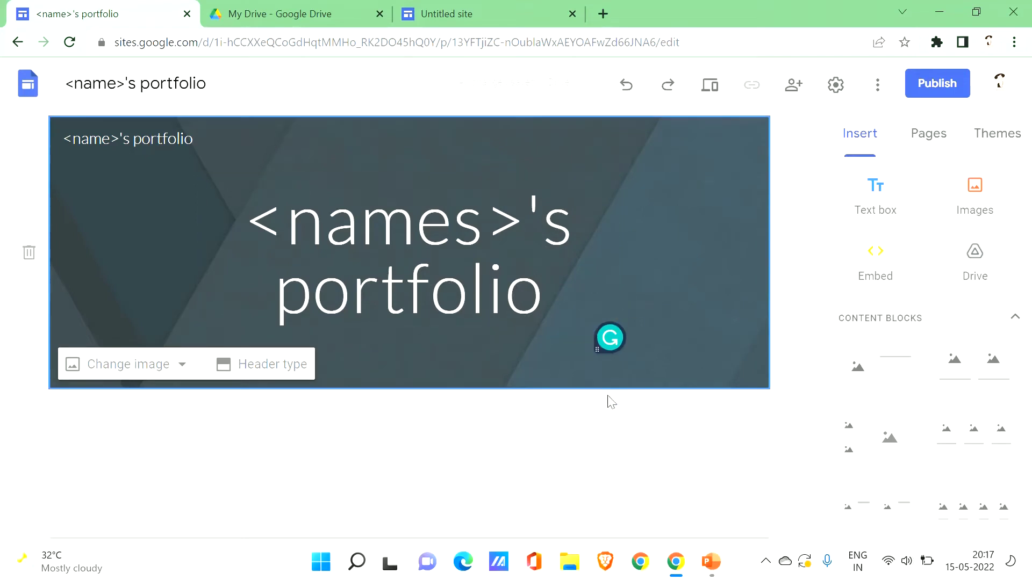
Publish the site to the web with "namesportfolio" as its web address
click(946, 88)
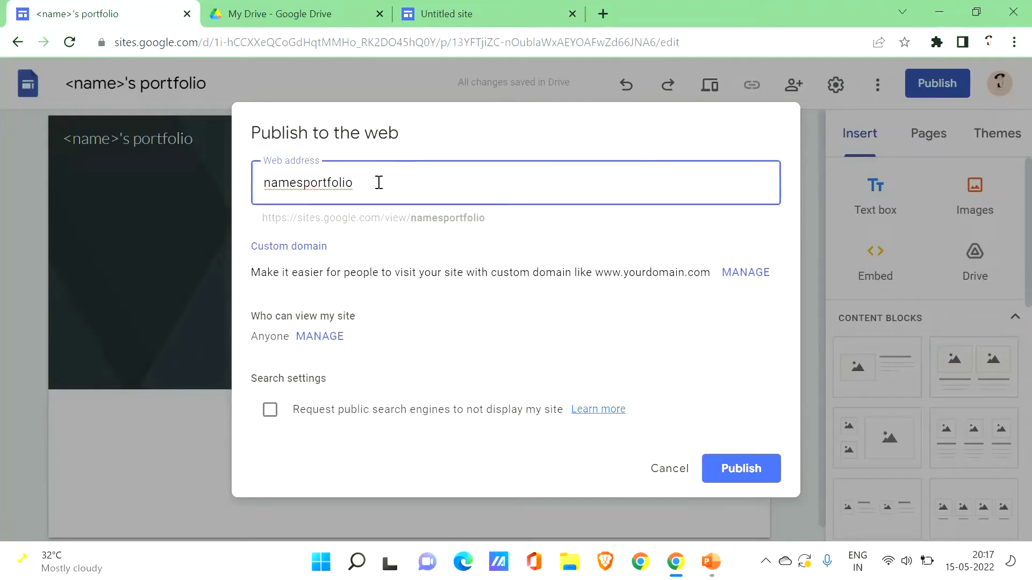
drag(371, 186, 262, 186)
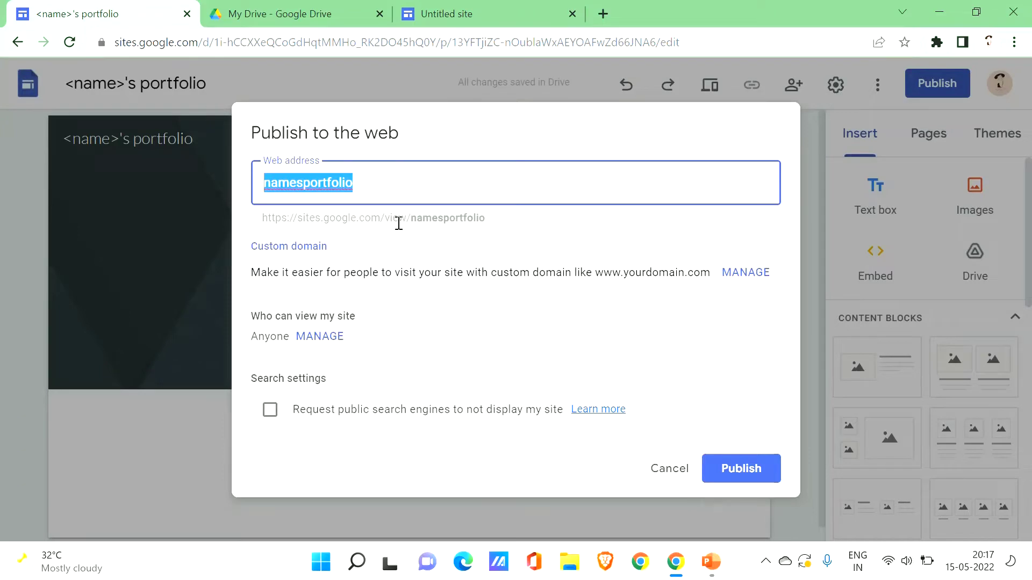
click(464, 168)
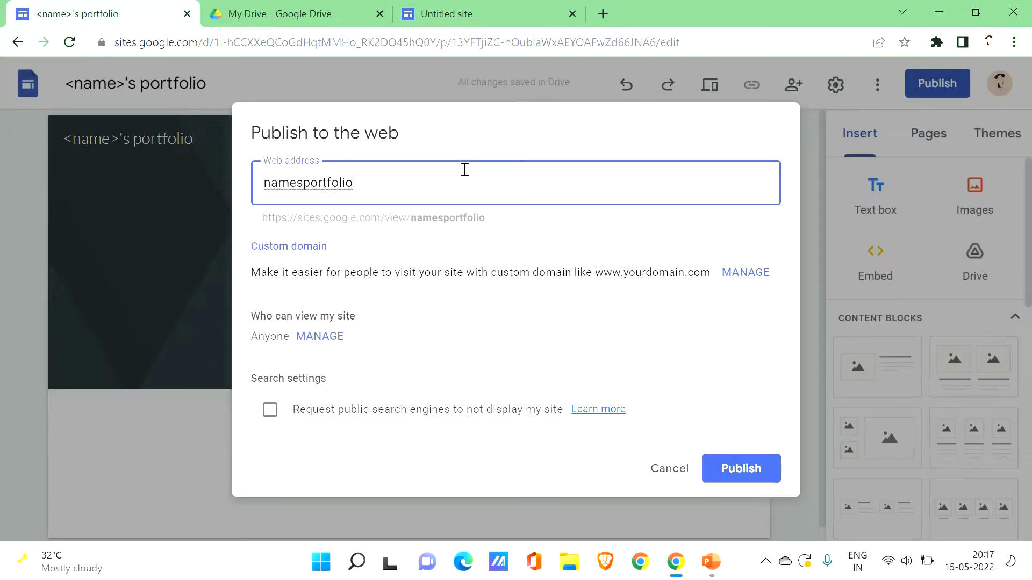
click(731, 474)
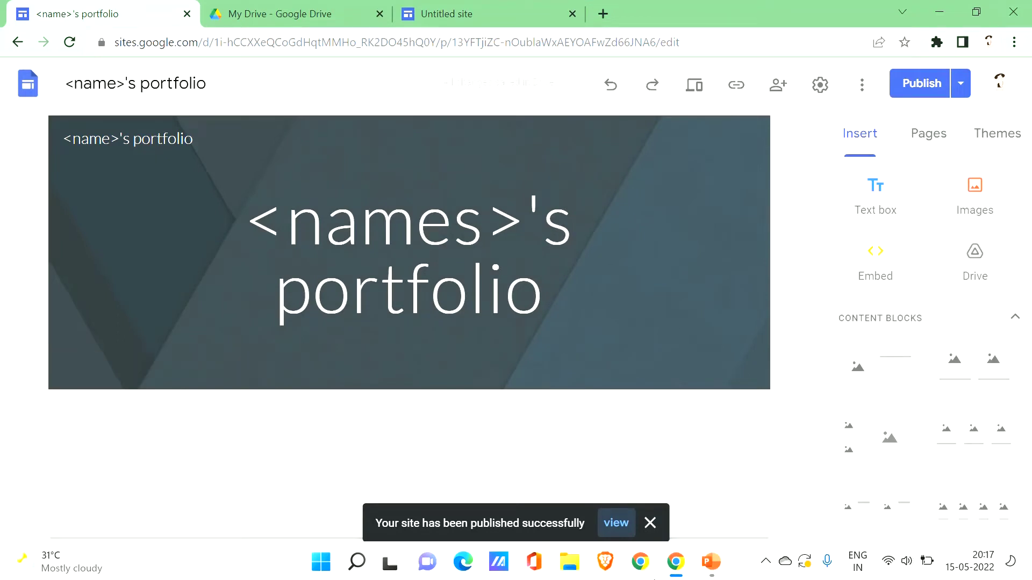
View the published site and its URL, and check in the editor for unpublished changes to review
click(616, 533)
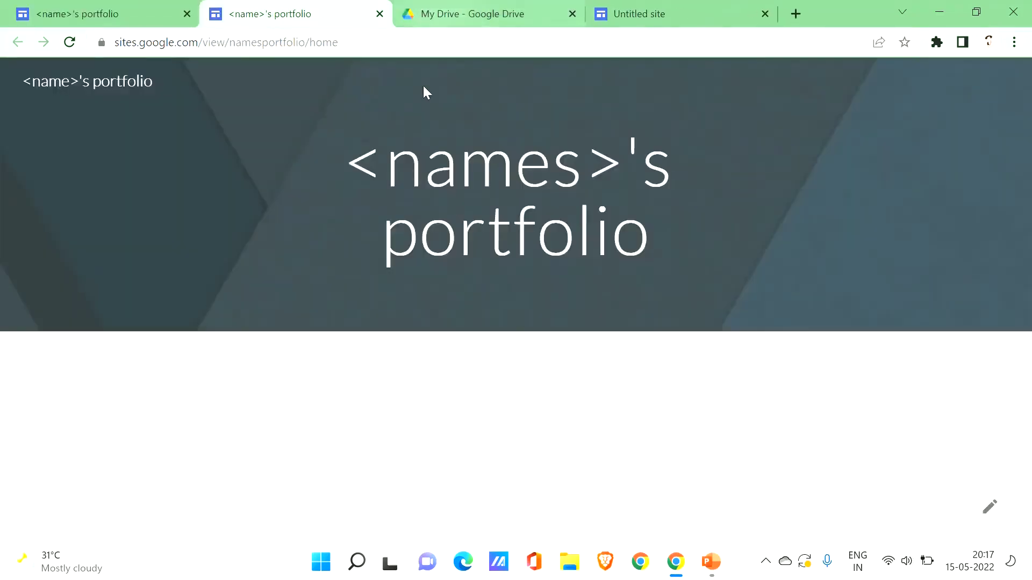
click(343, 39)
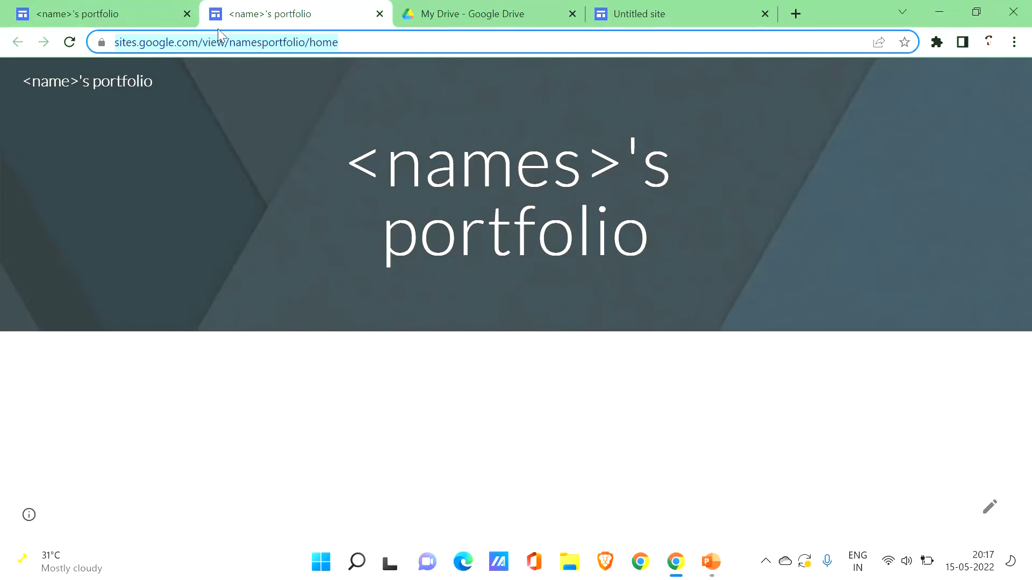
click(102, 5)
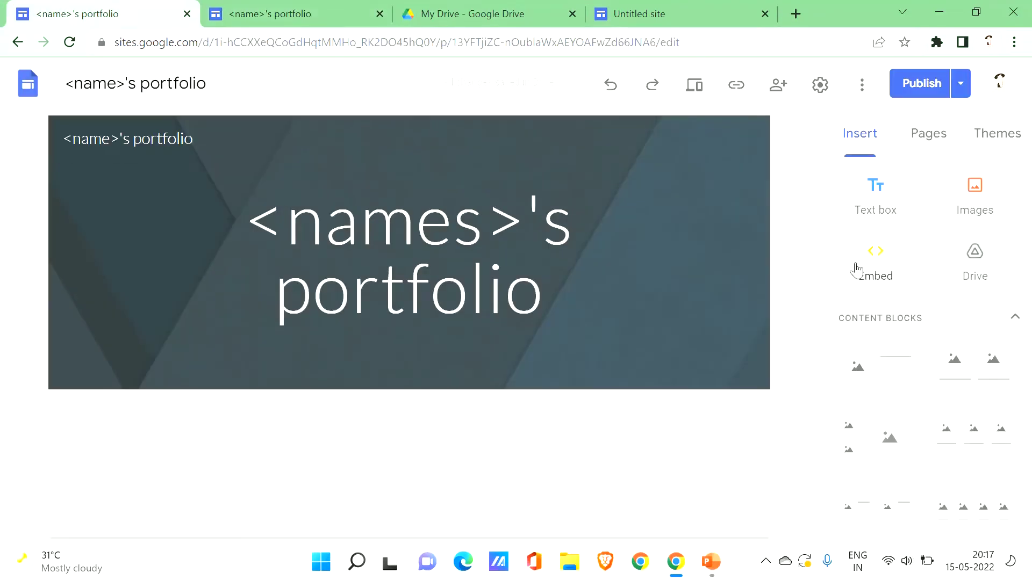
click(932, 83)
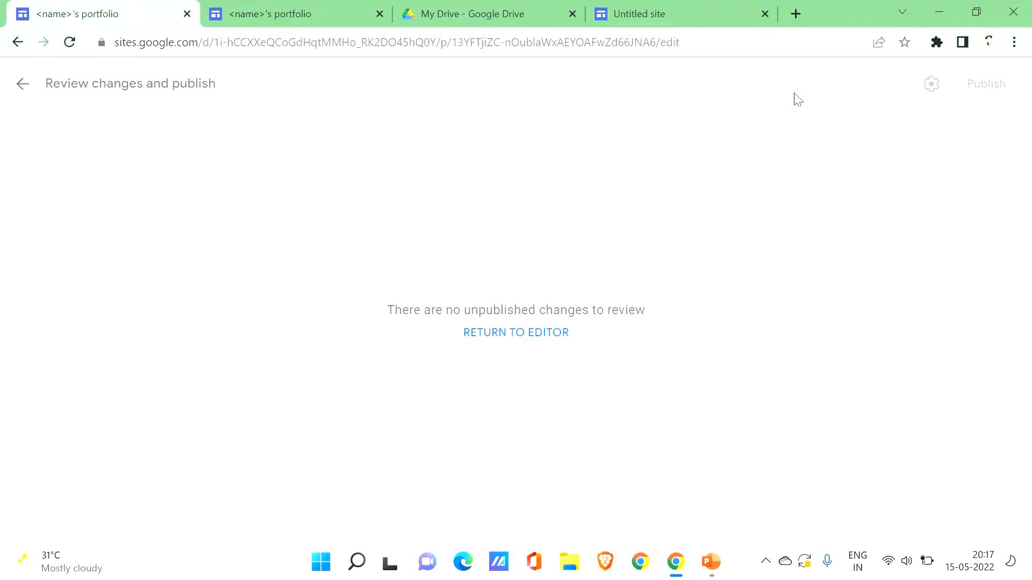
click(21, 83)
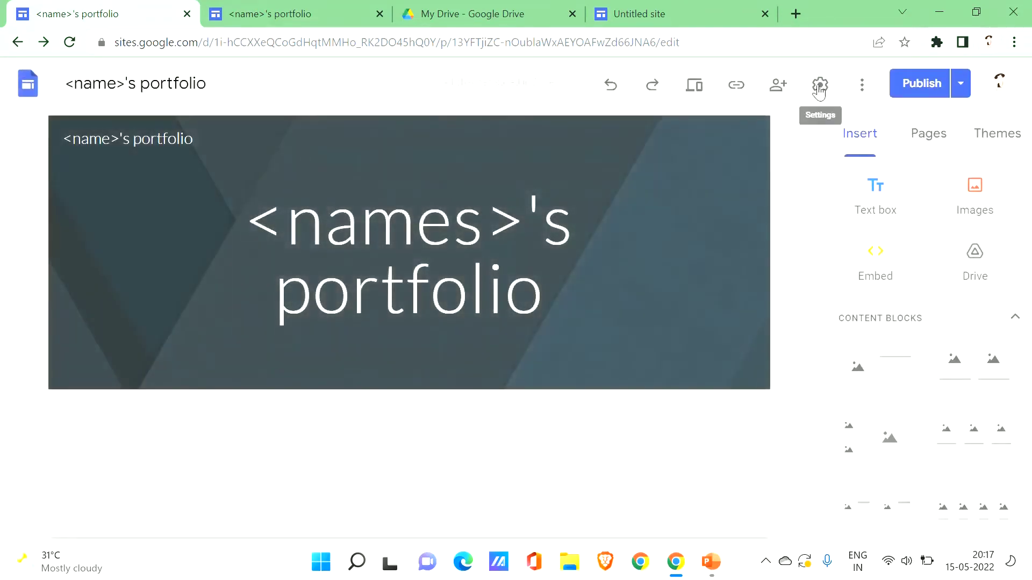
Look through the site settings for viewer tools, custom domains, analytics and the announcement banner, and close them
click(819, 85)
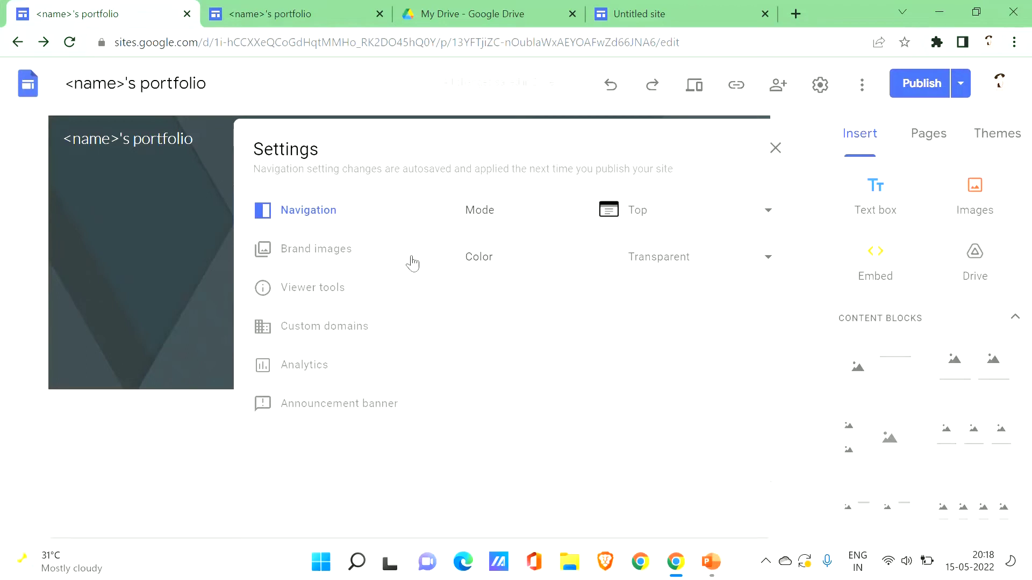
click(335, 287)
click(347, 322)
click(354, 359)
click(369, 399)
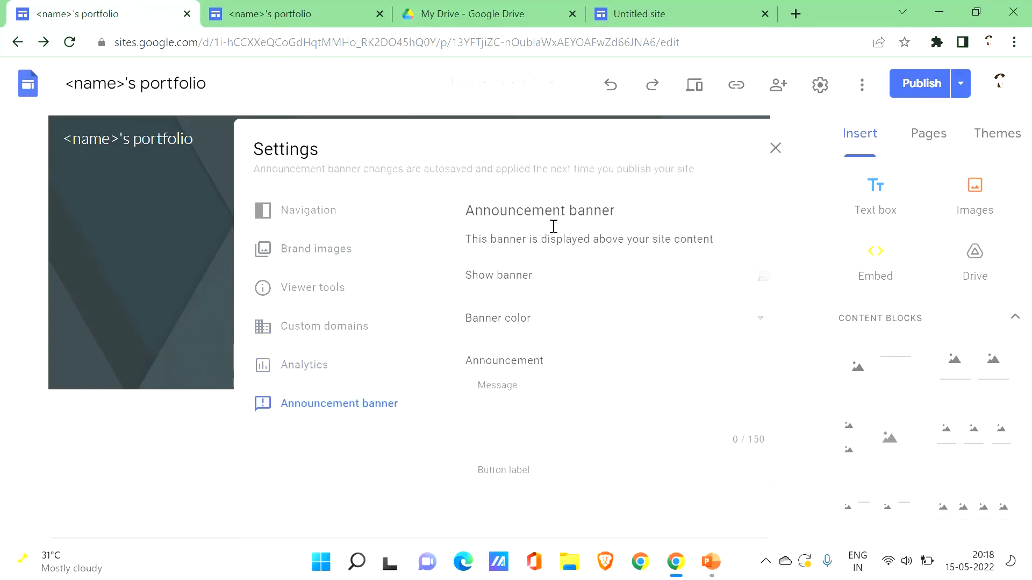
click(775, 148)
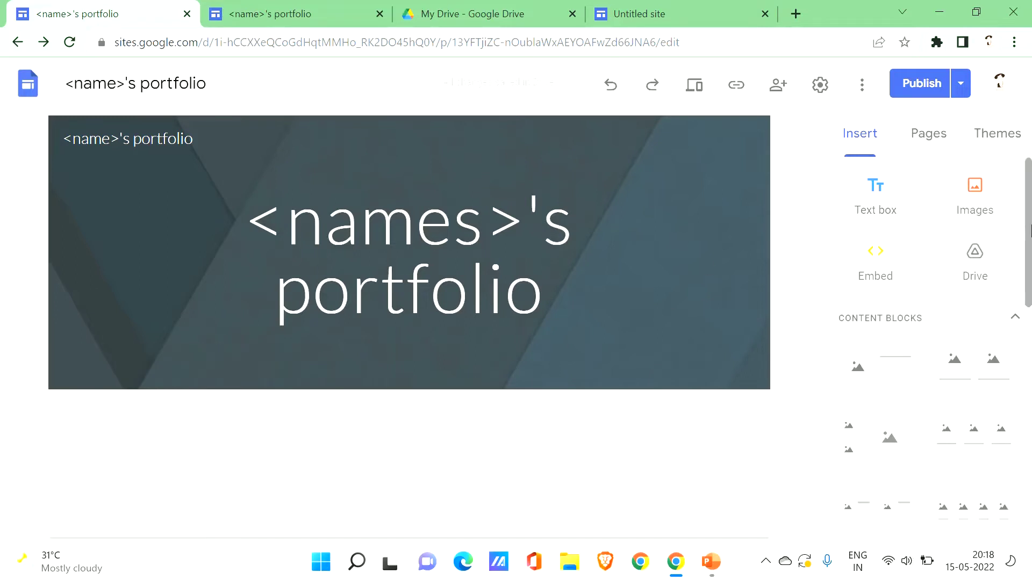
Examine the content blocks and elements that can be inserted on the page, through to the end of the list
drag(1029, 215, 1028, 154)
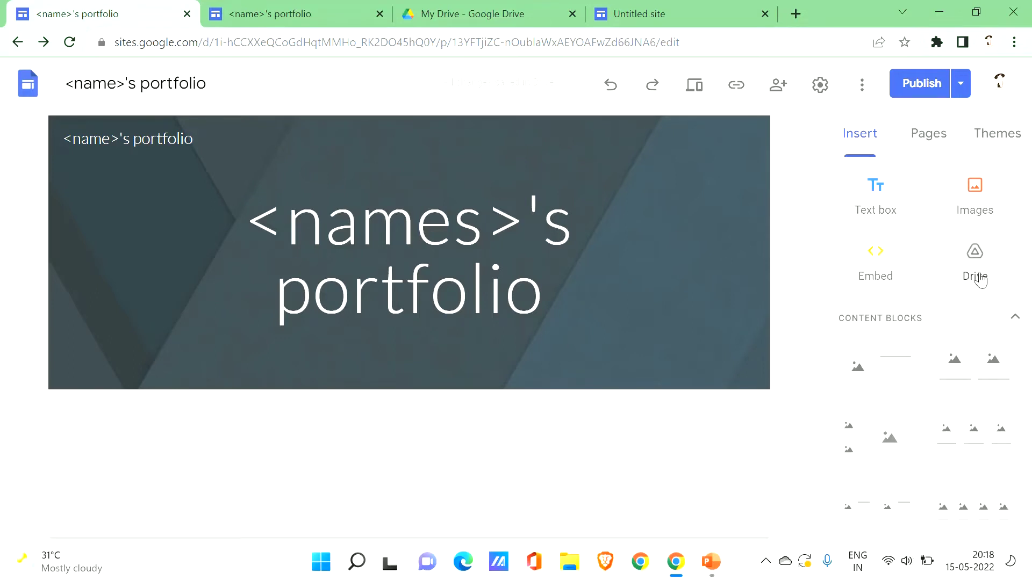
drag(1027, 268, 1028, 390)
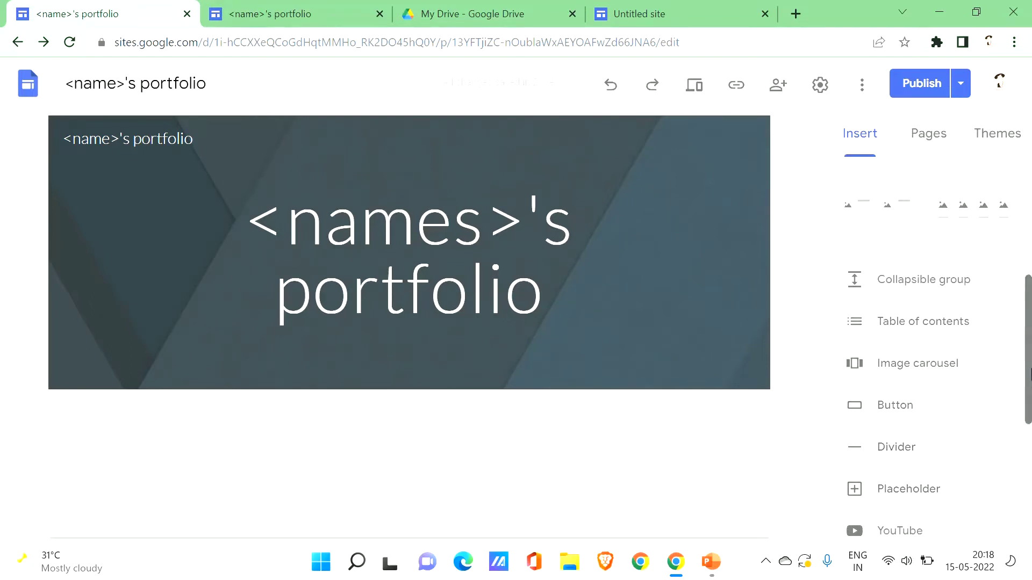
scroll(1029, 452, down, 3)
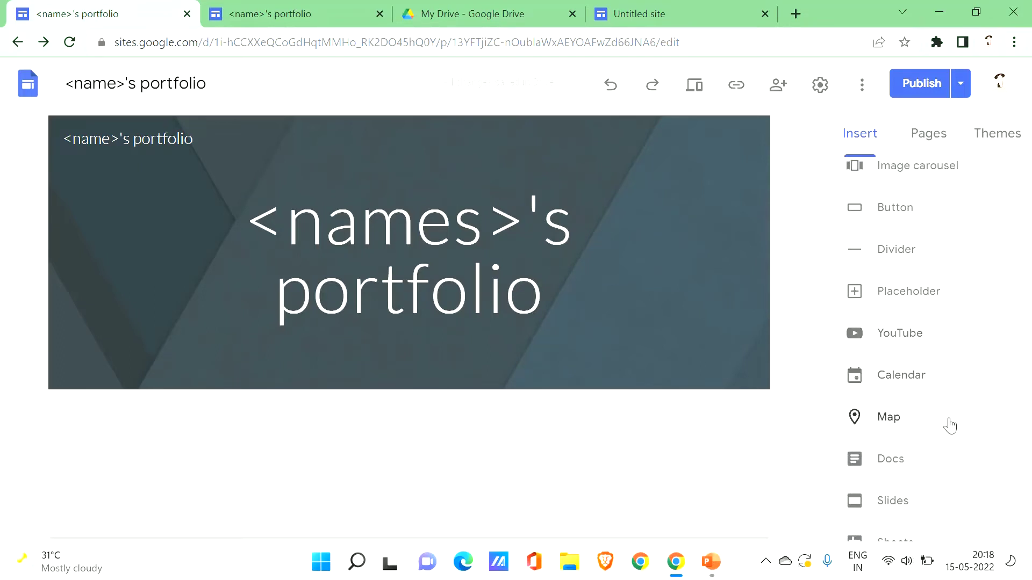
scroll(1030, 497, down, 2)
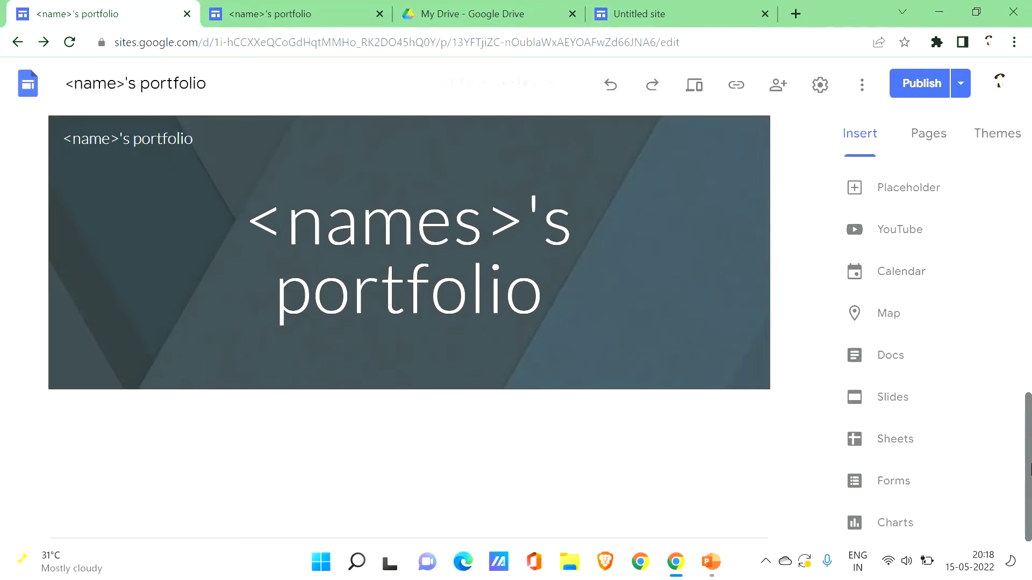
scroll(1030, 481, up, 5)
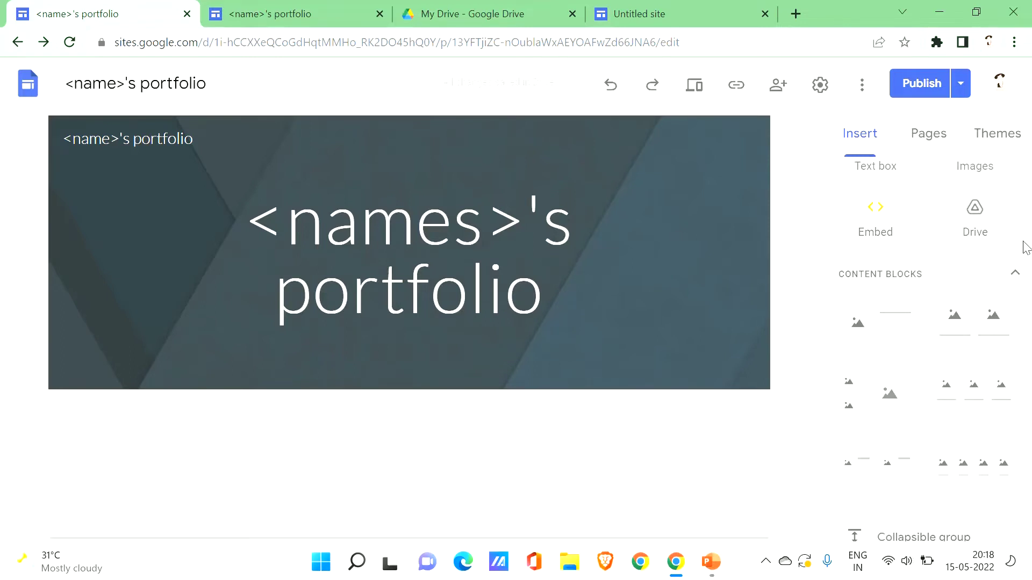
scroll(1025, 246, down, 2)
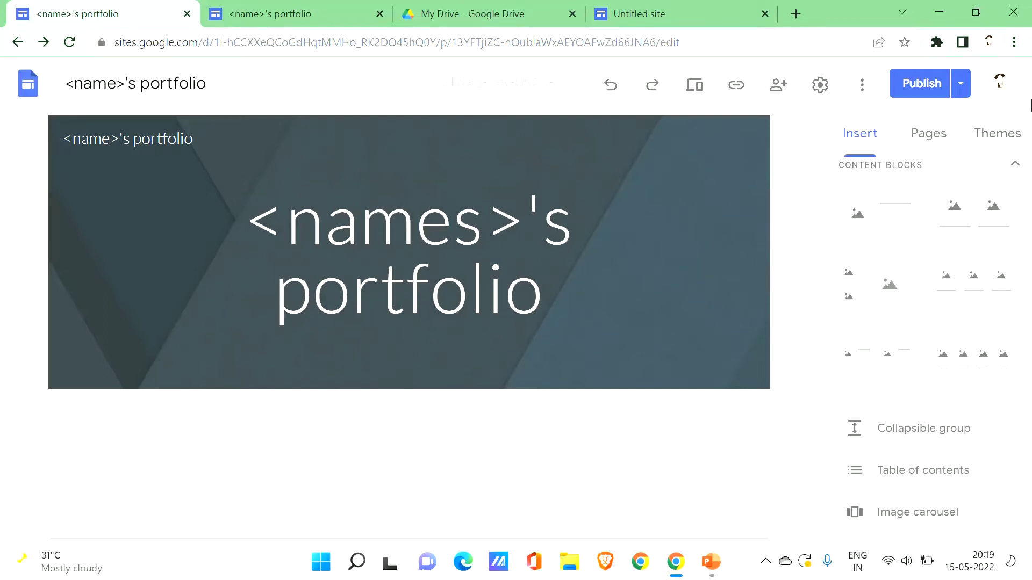
Add a new page to the site with its name left blank
click(932, 154)
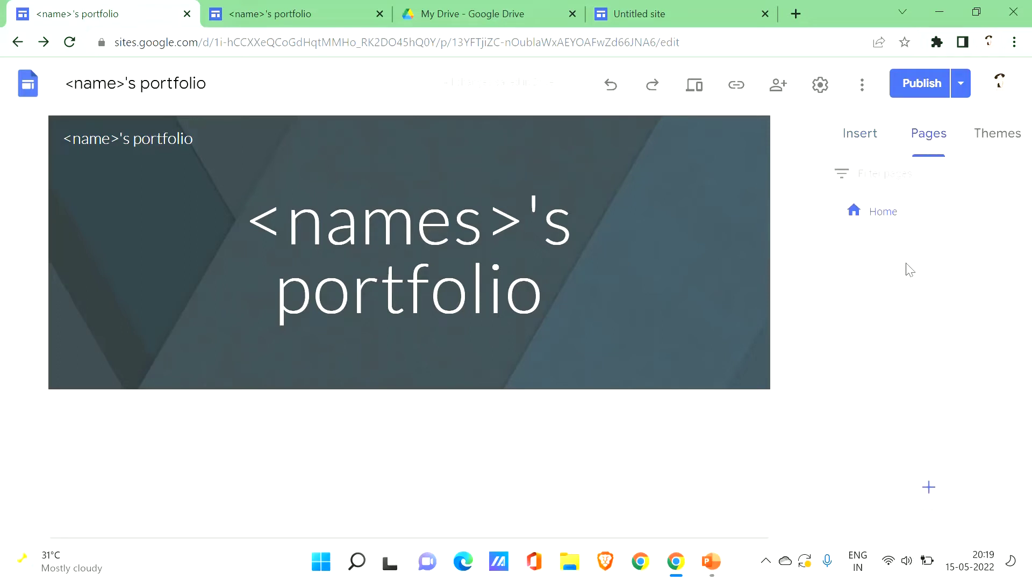
mouse_move(926, 506)
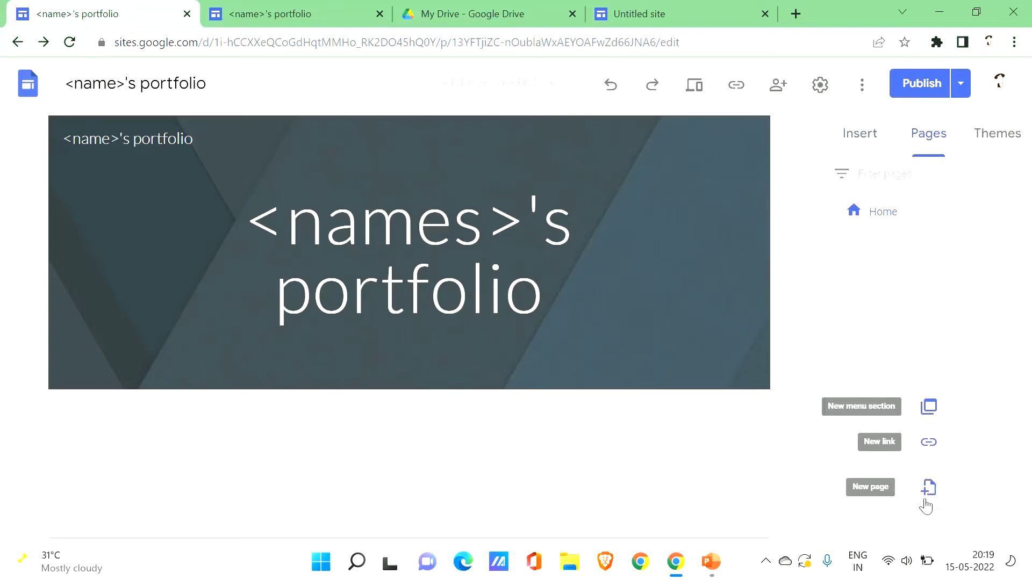
click(928, 489)
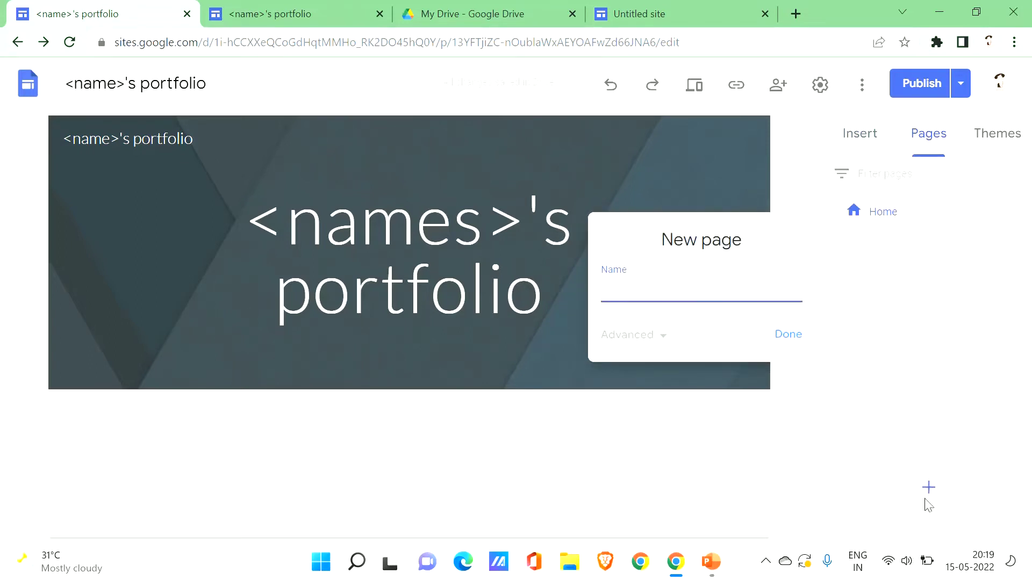
click(721, 282)
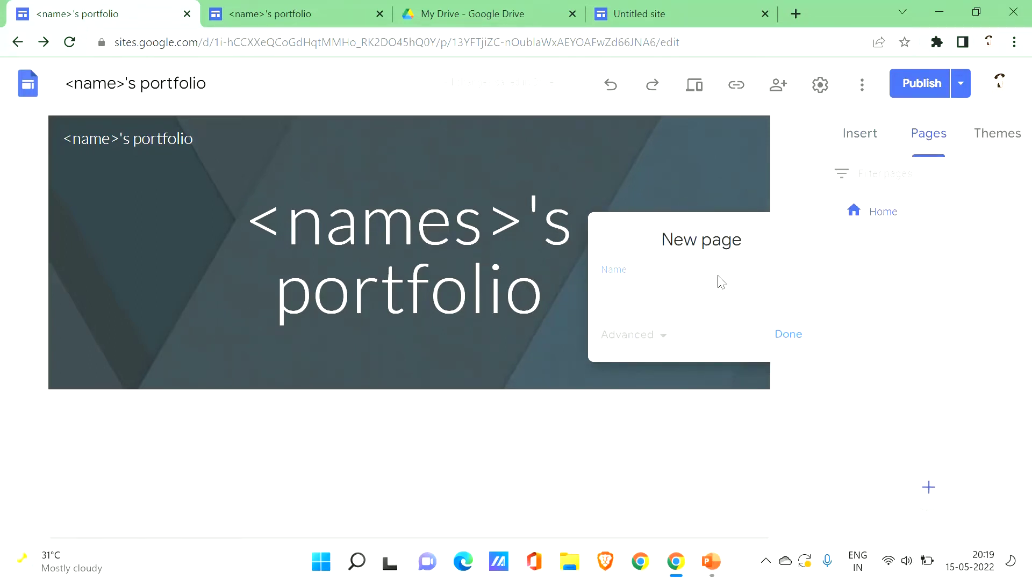
click(784, 337)
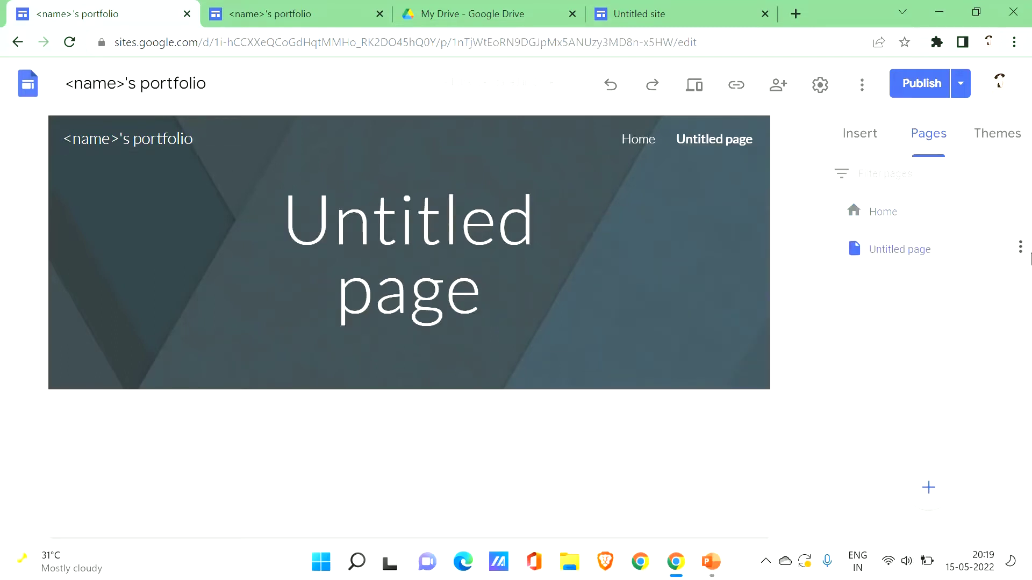
Delete the untitled page from the site
click(1021, 250)
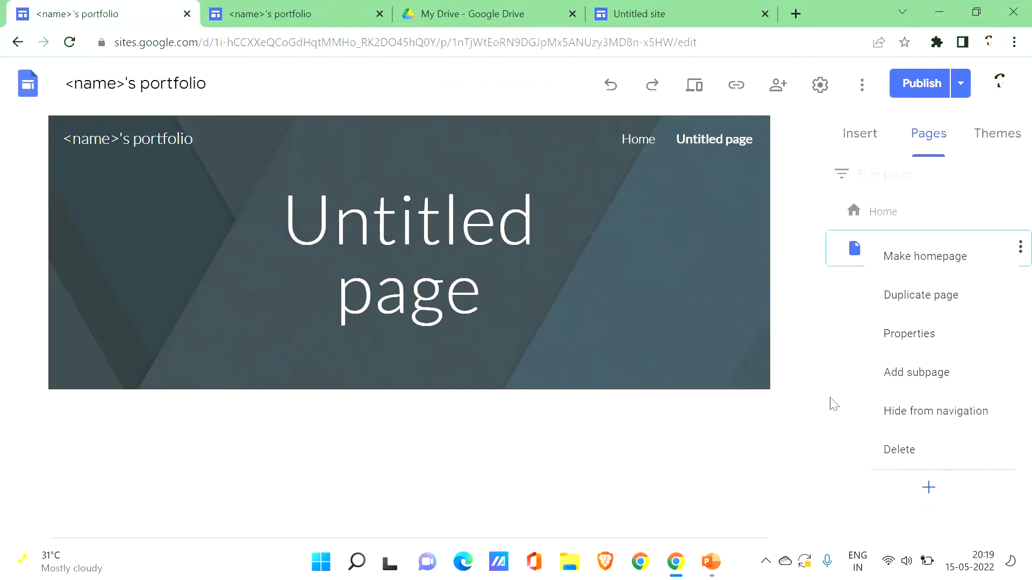
click(908, 451)
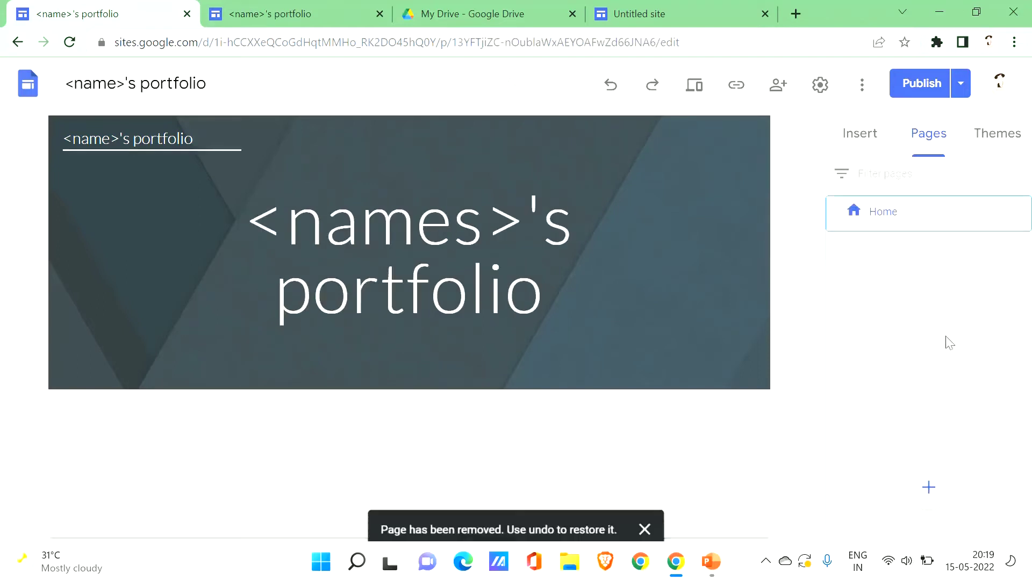
Search Google Images for "photo for portfolio" and insert a black-and-white portrait photo below the home page header
click(853, 133)
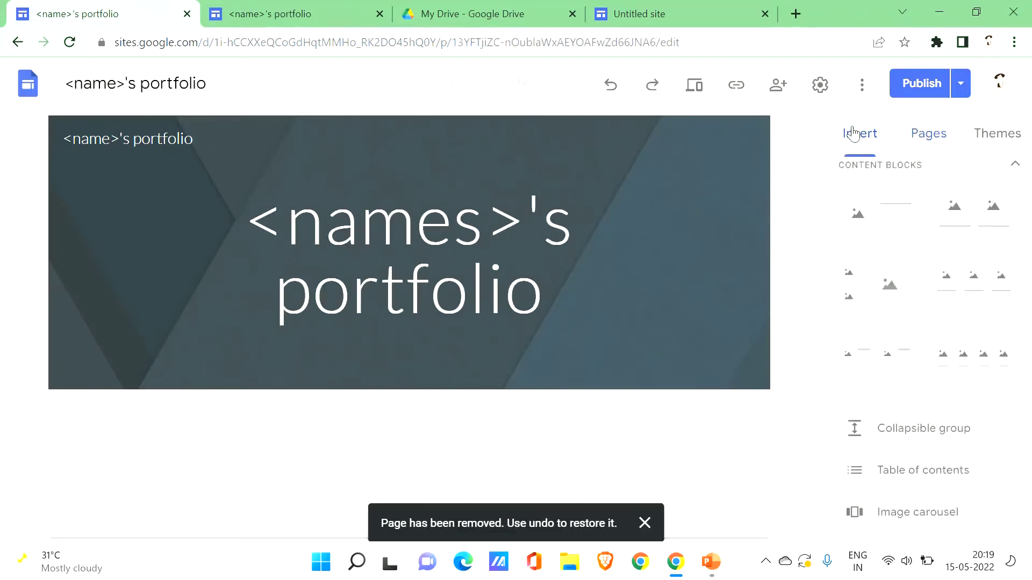
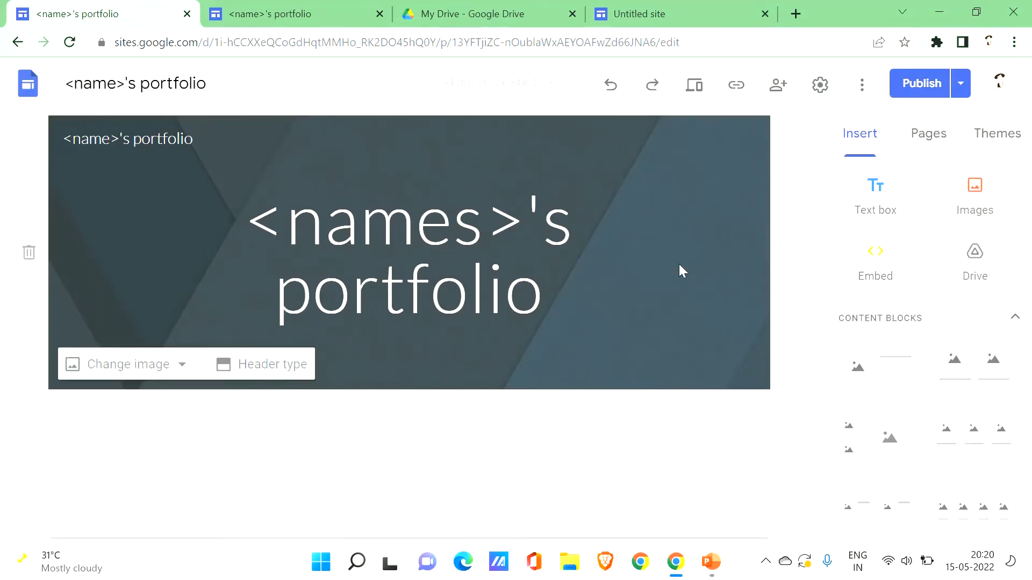
click(968, 203)
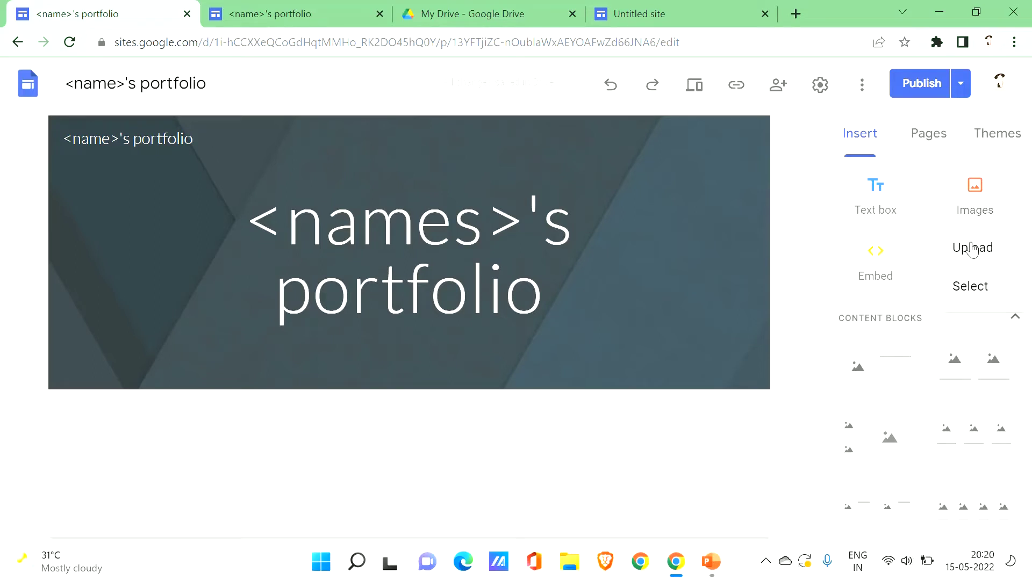
click(969, 285)
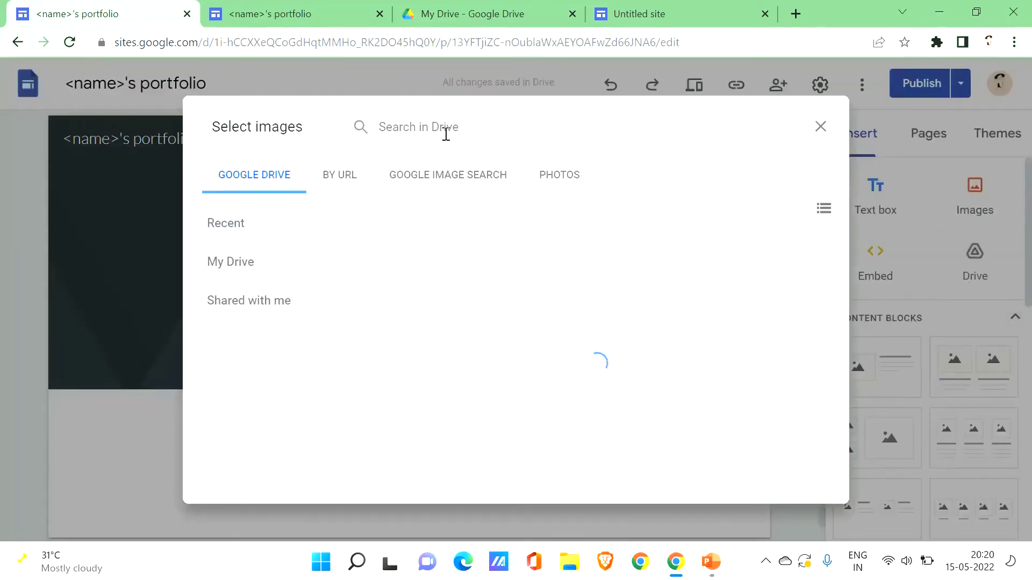
click(437, 174)
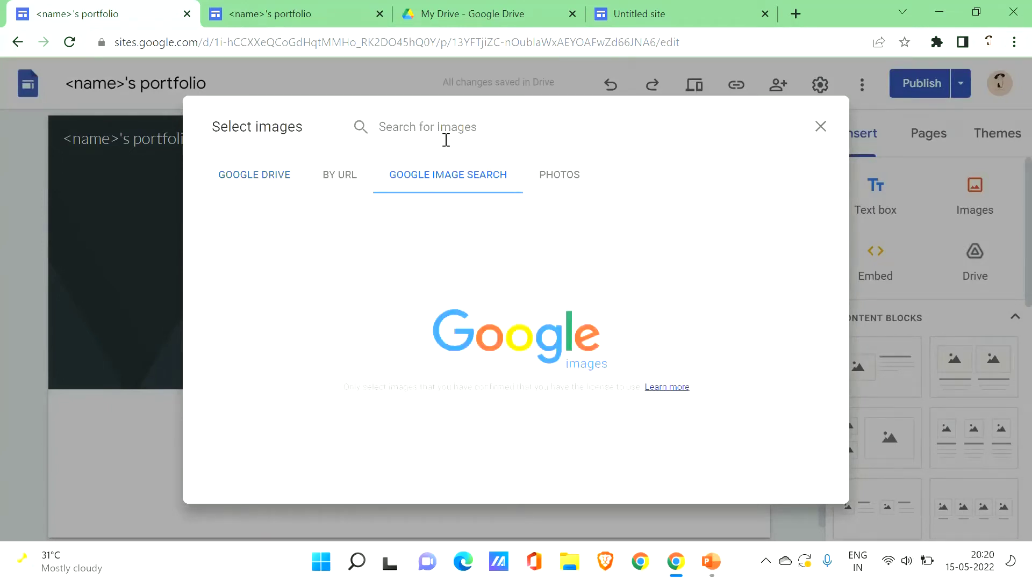
text(p)
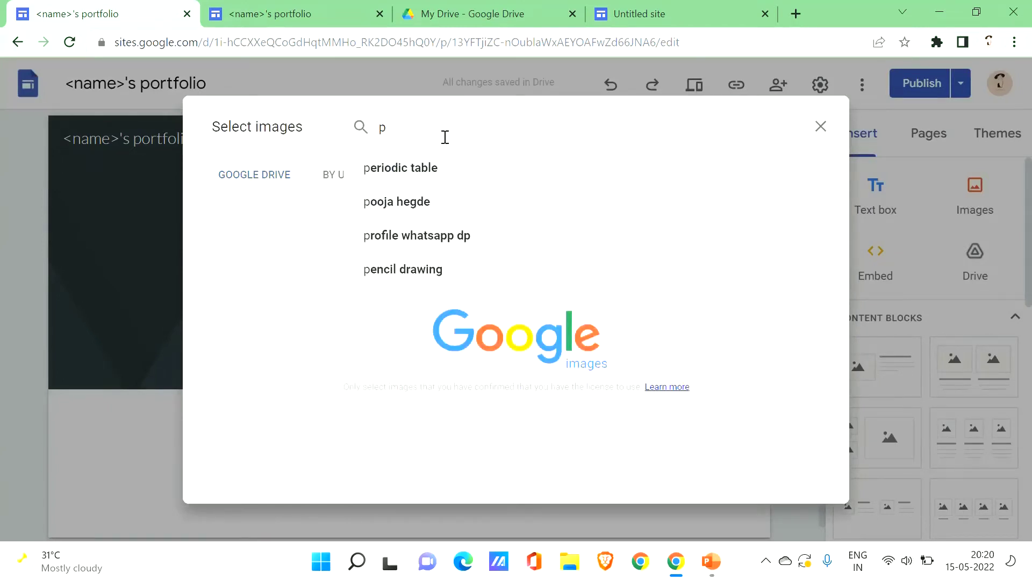
text(hor)
key(BackSpace)
text(t)
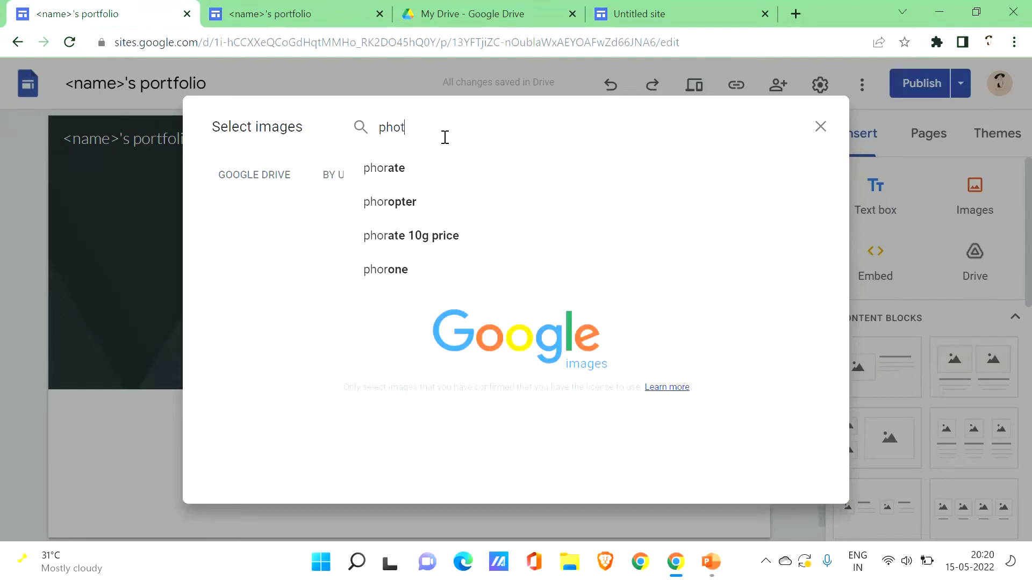
text(o for portfolio)
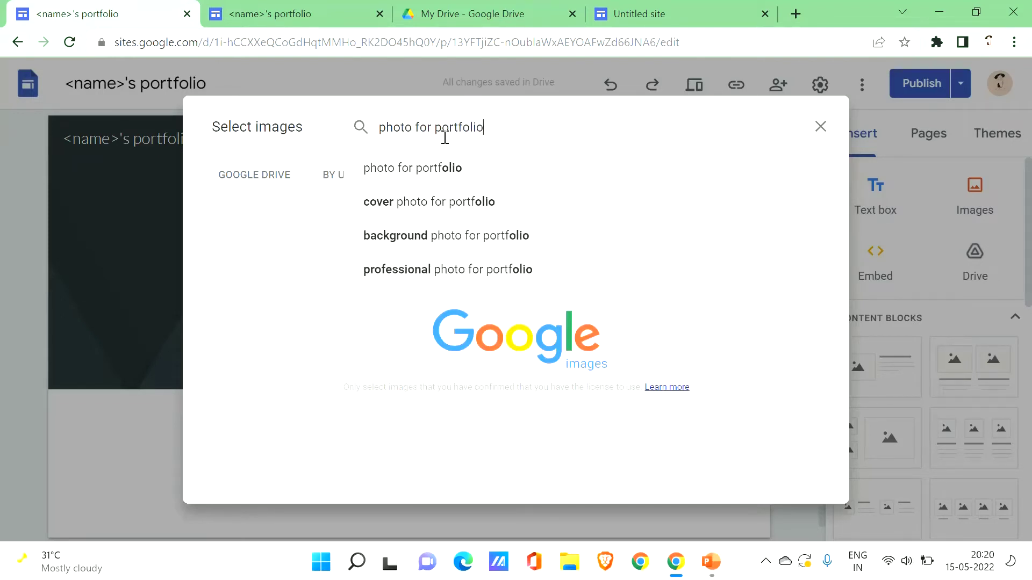
key(Return)
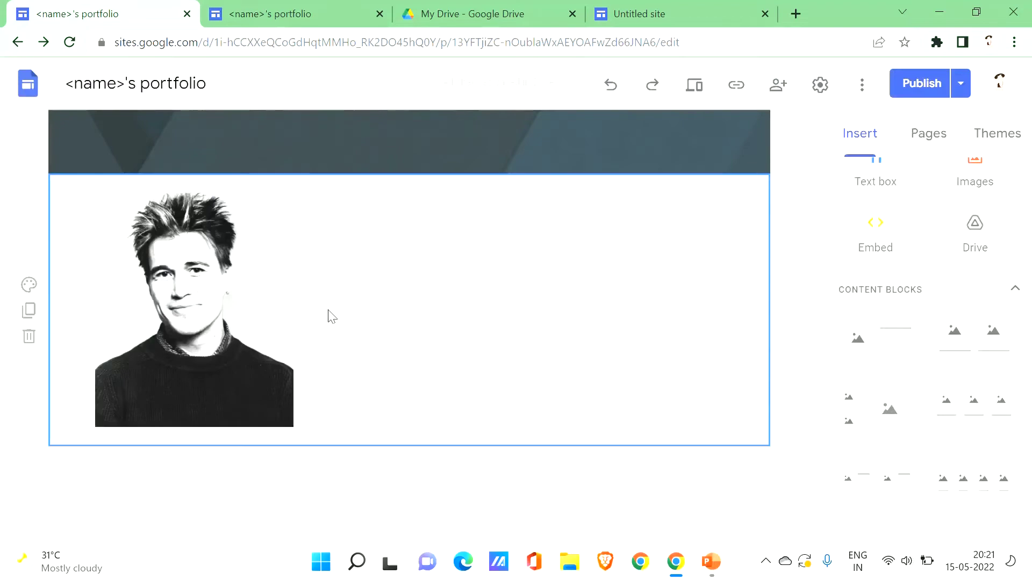
Select the inserted portrait photo to view its editing options
click(262, 309)
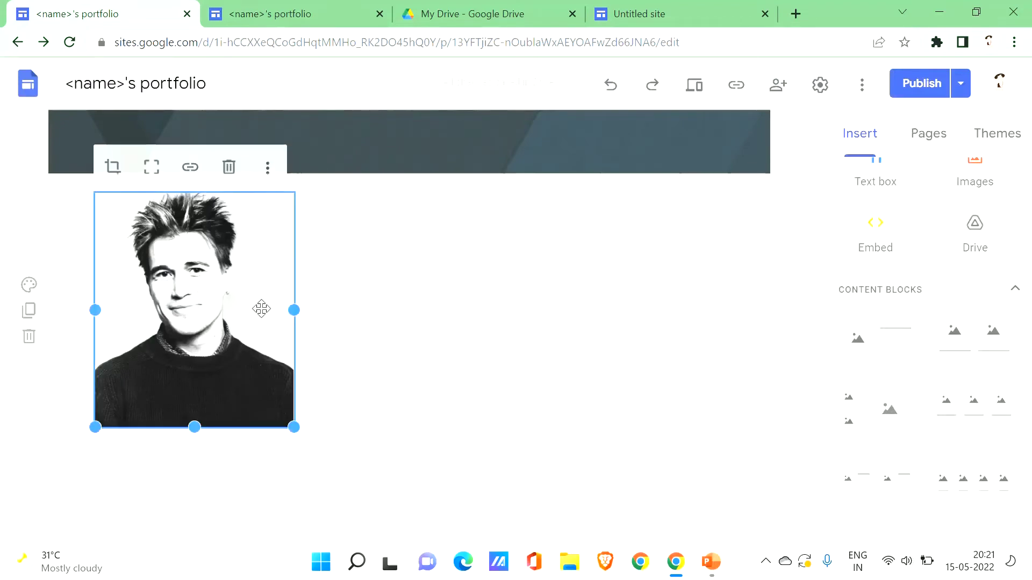
click(458, 226)
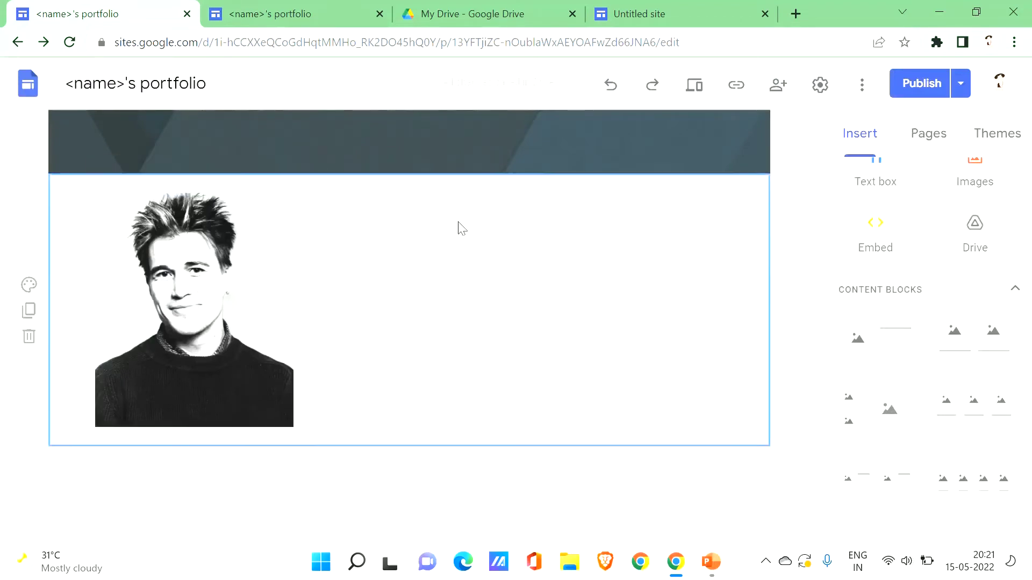
click(245, 277)
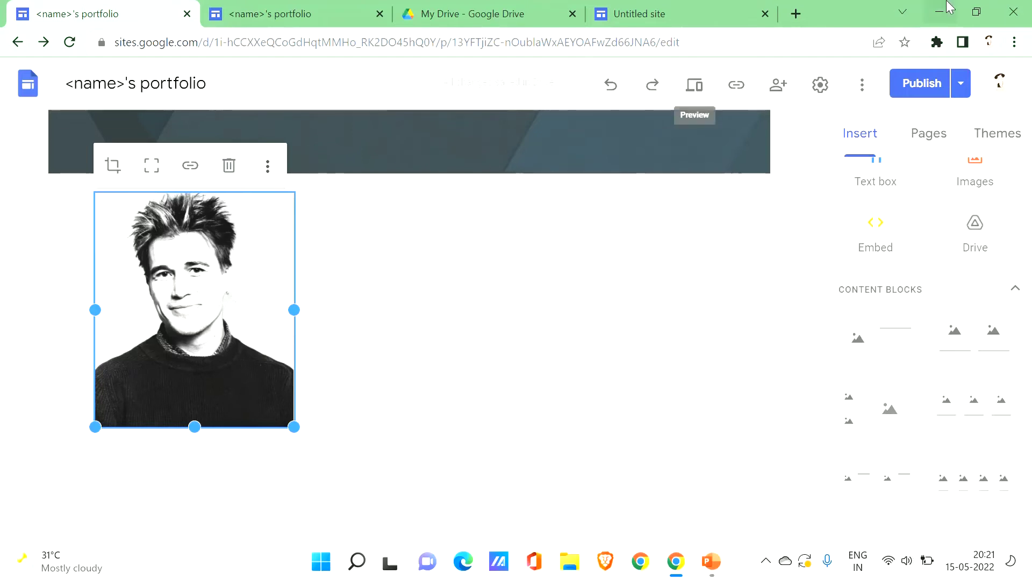
Add a text box below the portrait photo reading "About Me"
click(882, 172)
text(About)
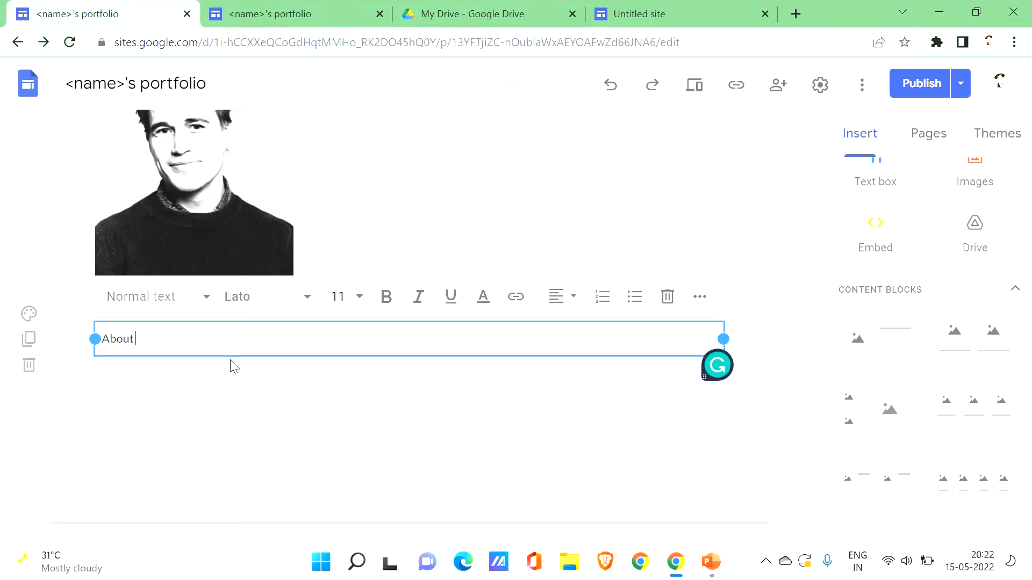
text( Mw)
key(BackSpace)
text(e)
click(388, 304)
click(281, 382)
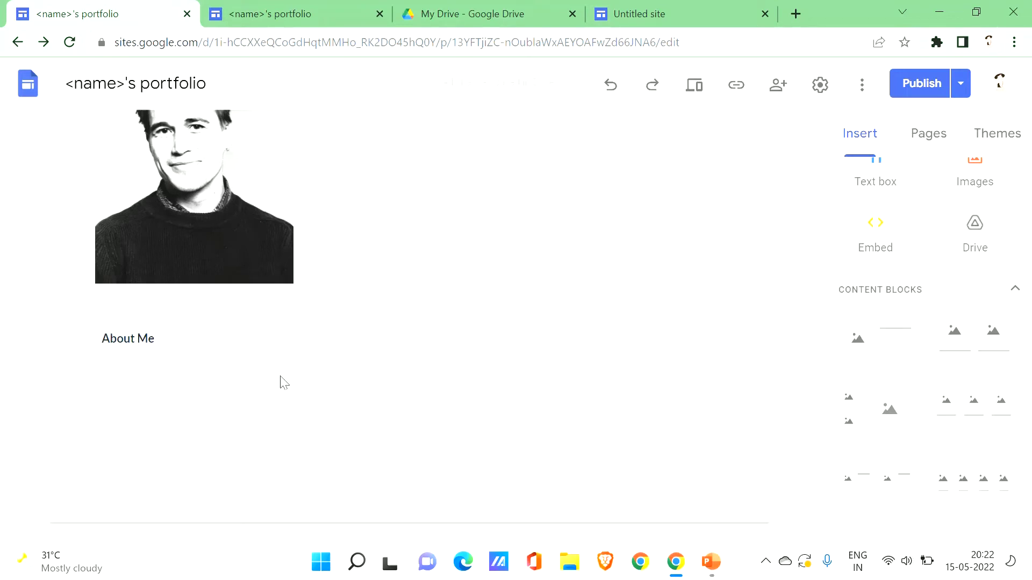
Narrow the "About Me" text box to fit its text and move it beside the portrait photo
click(116, 340)
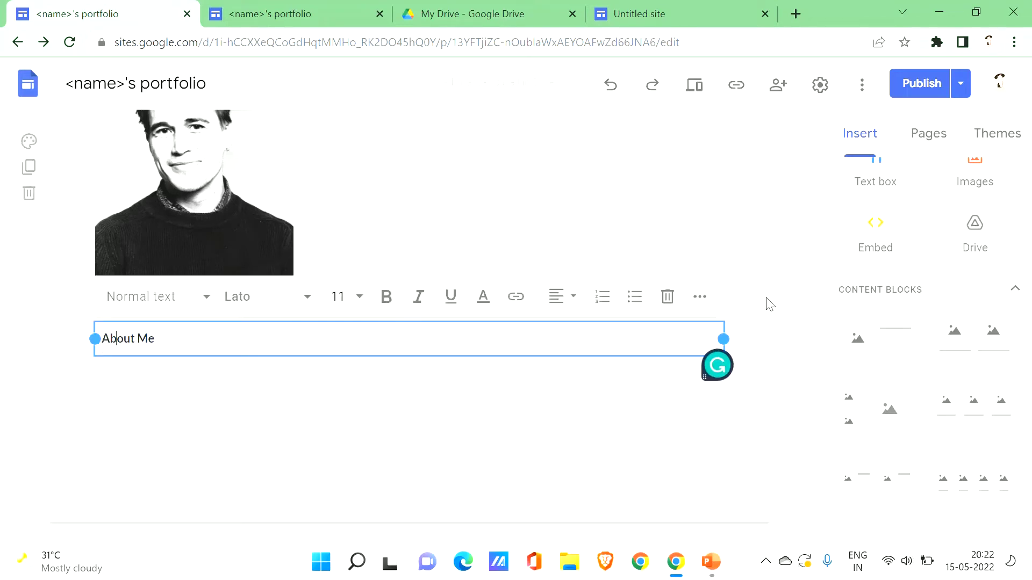
drag(723, 339, 187, 339)
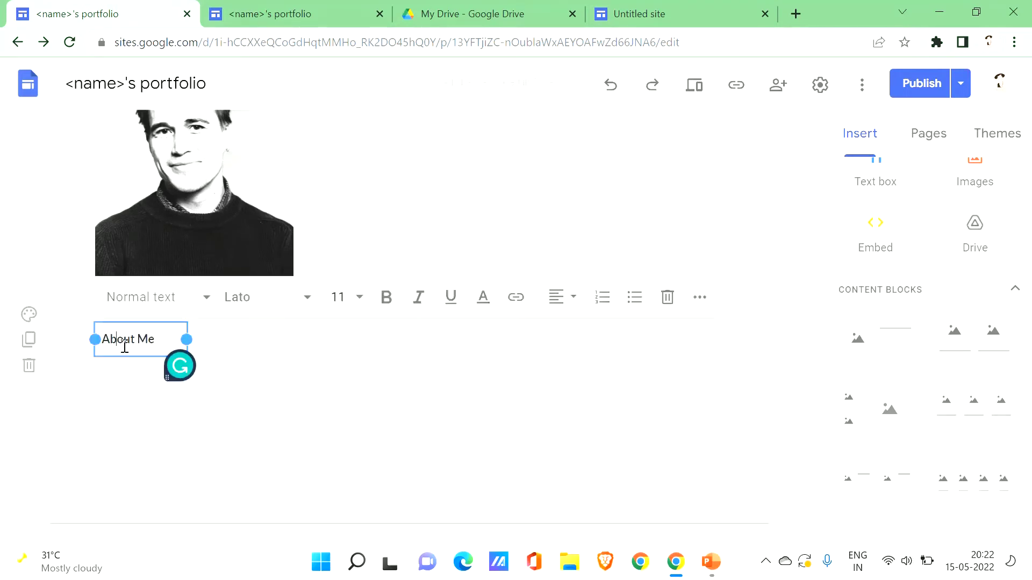
click(139, 410)
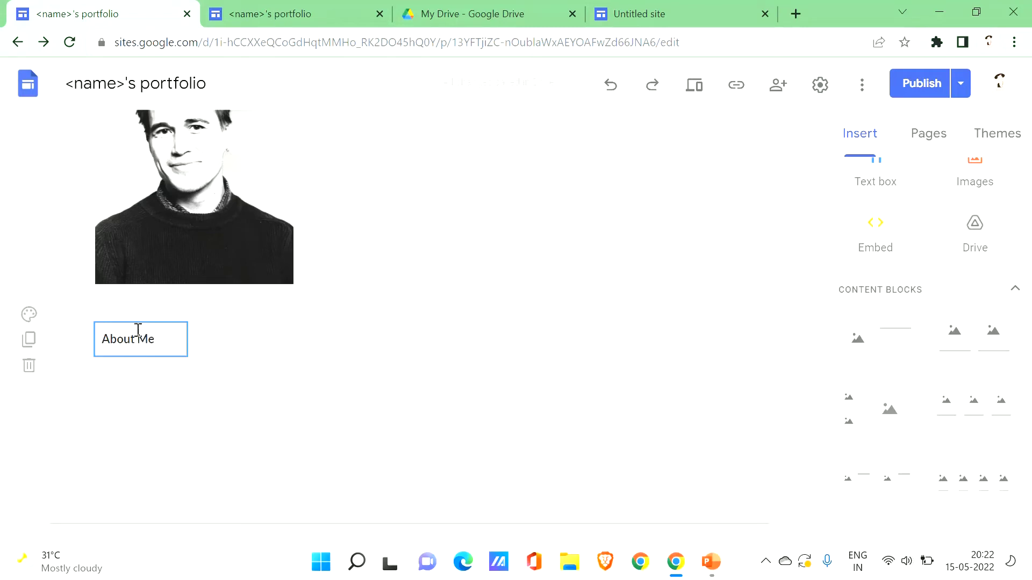
scroll(323, 188, up, 5)
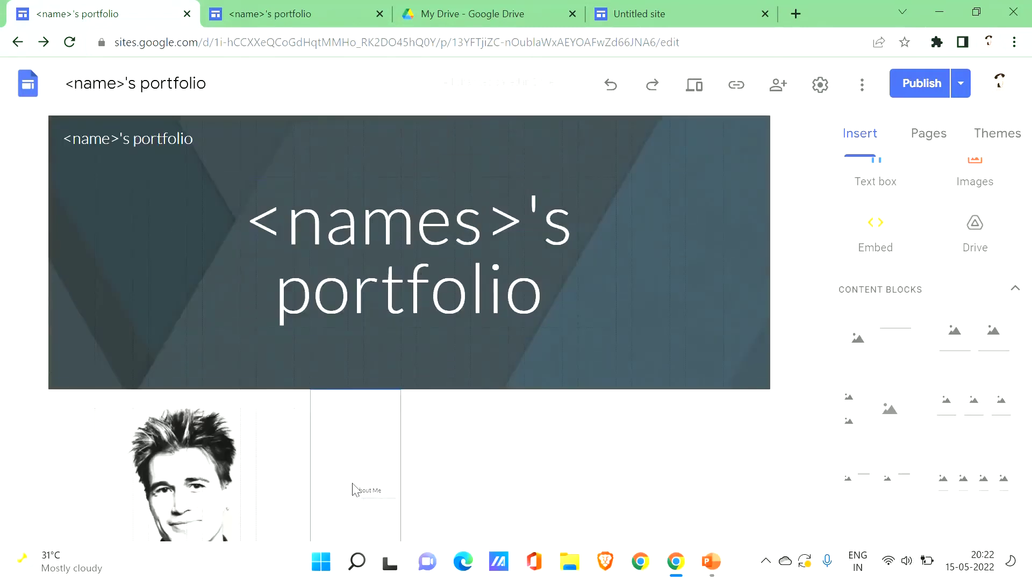
Change the font of the "About Me" text to Impact
click(359, 424)
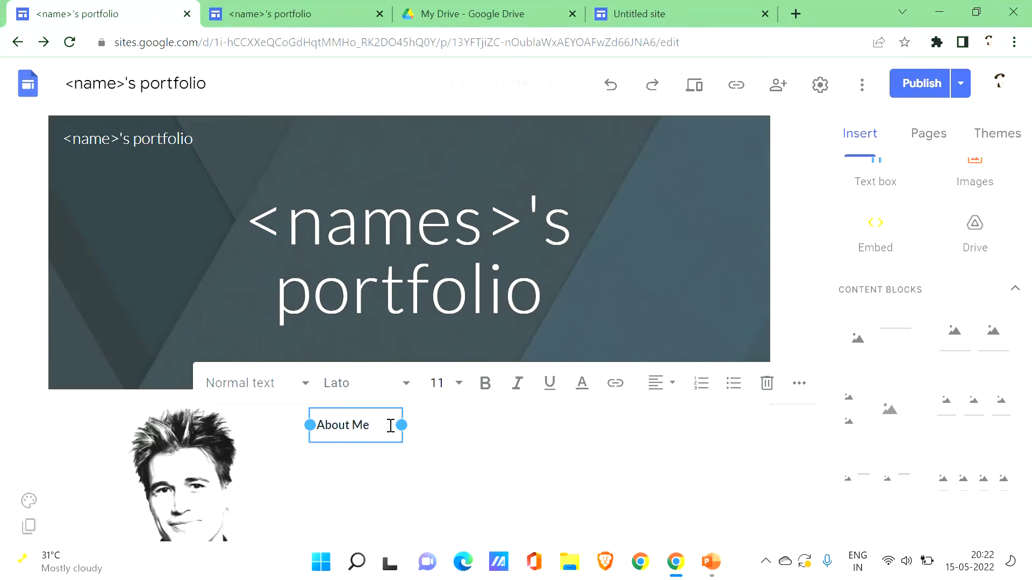
click(402, 390)
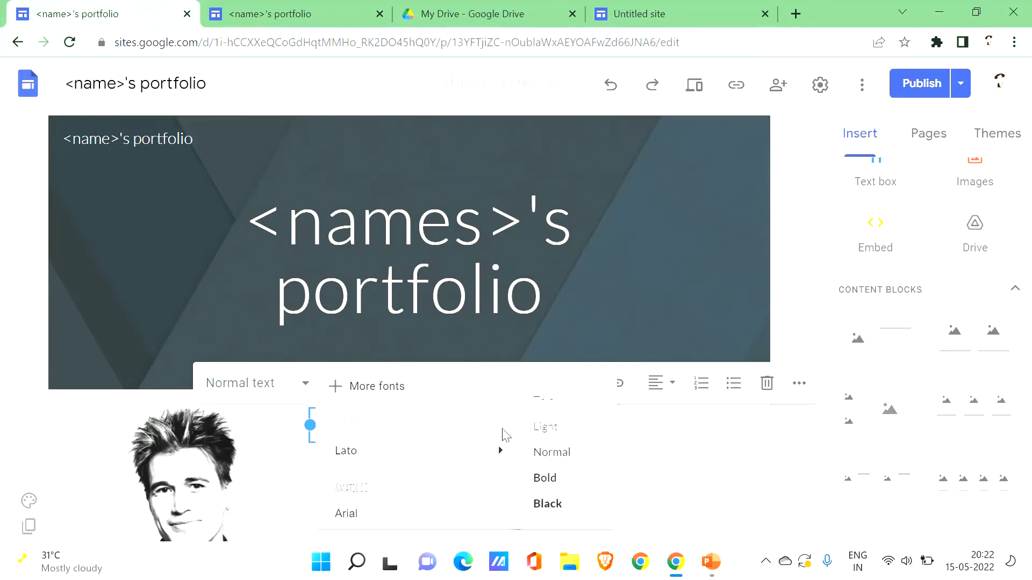
drag(522, 395, 519, 451)
mouse_move(383, 425)
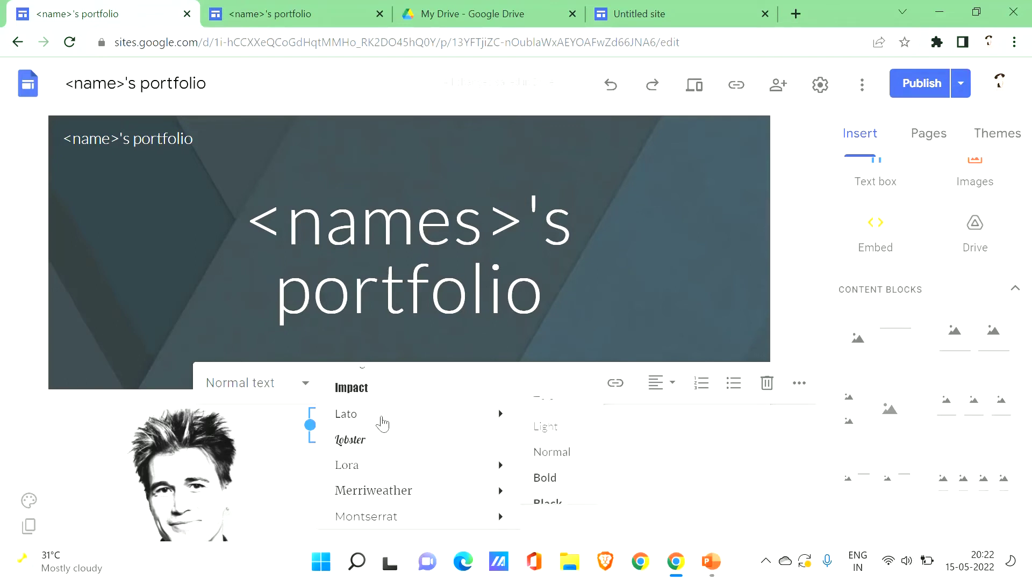
click(352, 388)
Set the "About Me" text size to 30 and widen its text box so the heading fits on one line
click(460, 388)
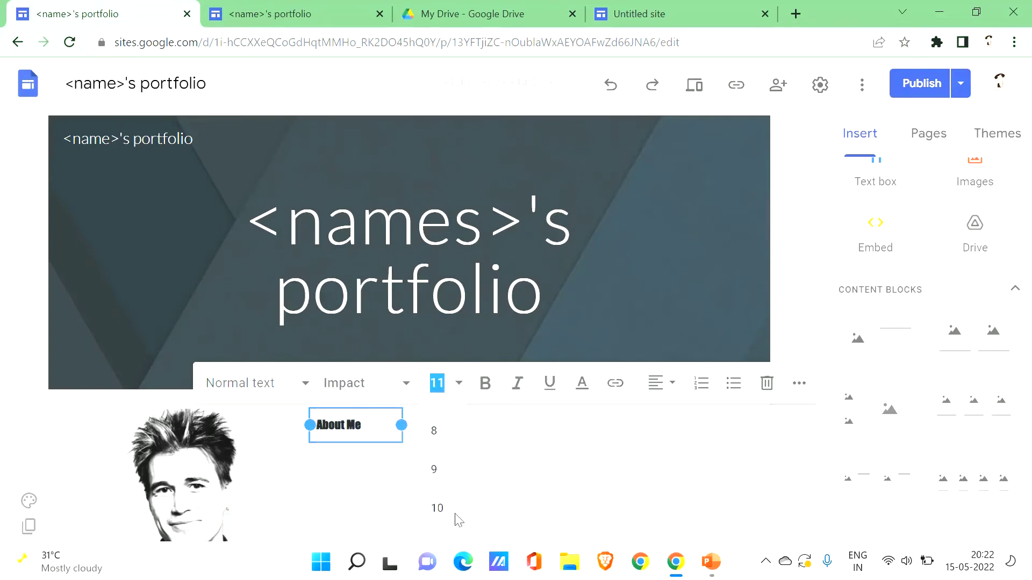
drag(464, 420, 465, 484)
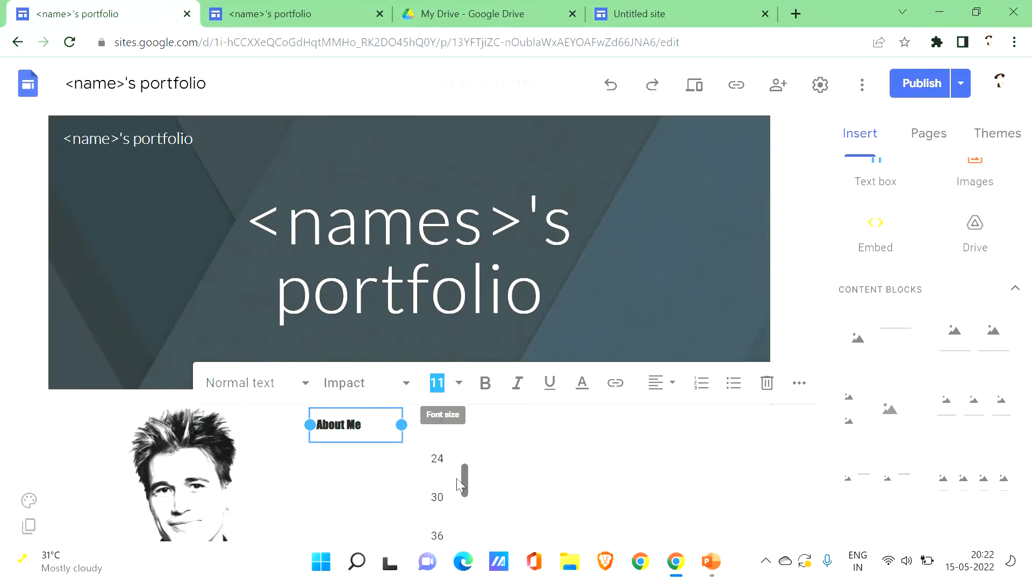
click(434, 505)
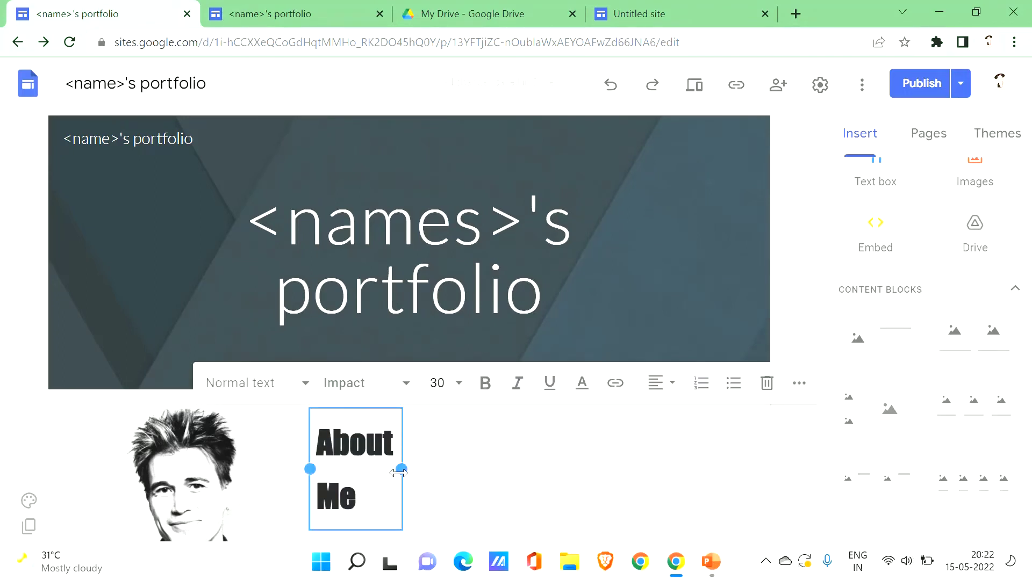
drag(404, 472, 559, 461)
click(650, 449)
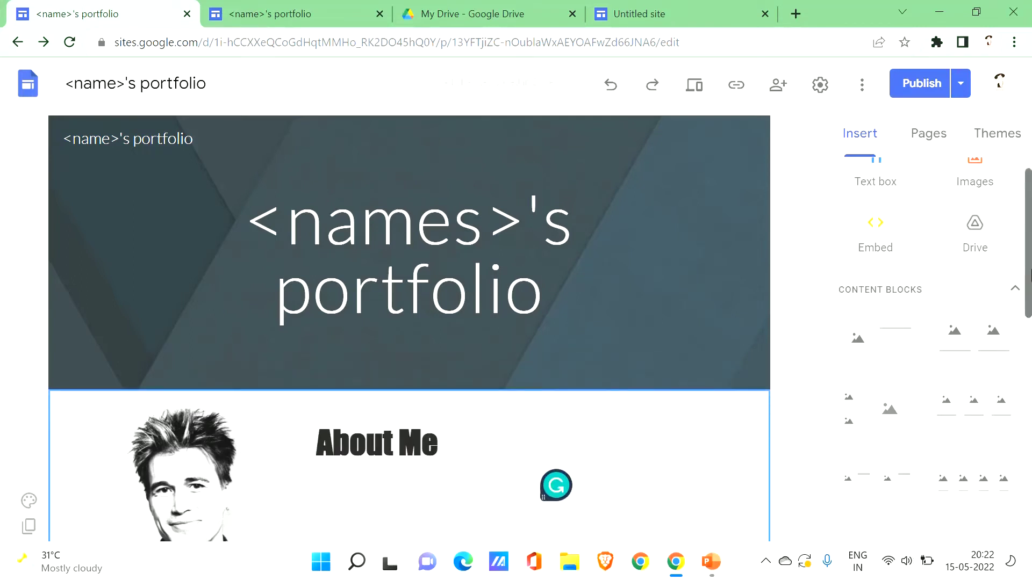
Add another text box, narrow it and move it beside the portrait photo, directly below the "About Me" heading
scroll(1031, 235, down, 3)
scroll(826, 376, down, 2)
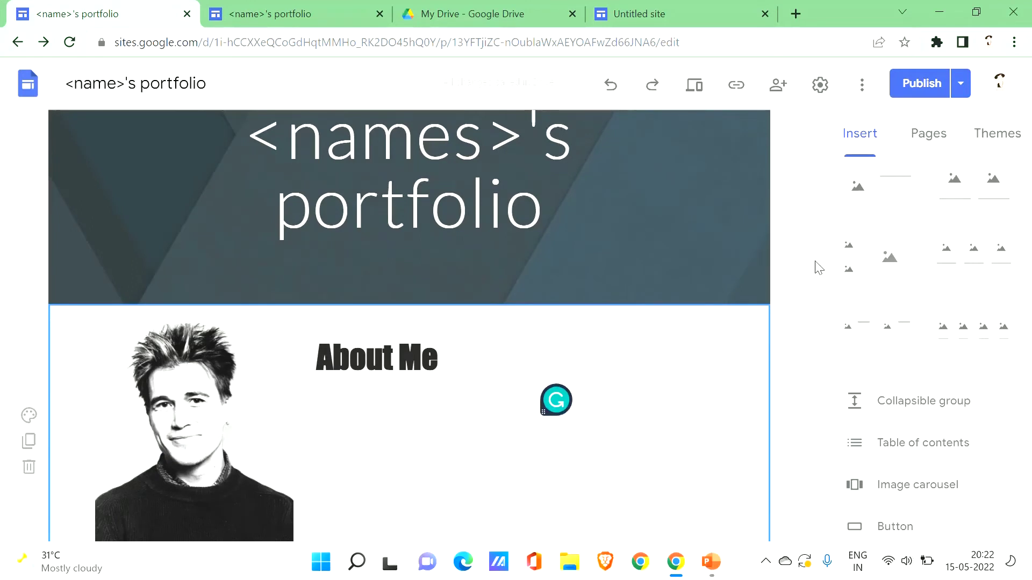
scroll(822, 269, down, 2)
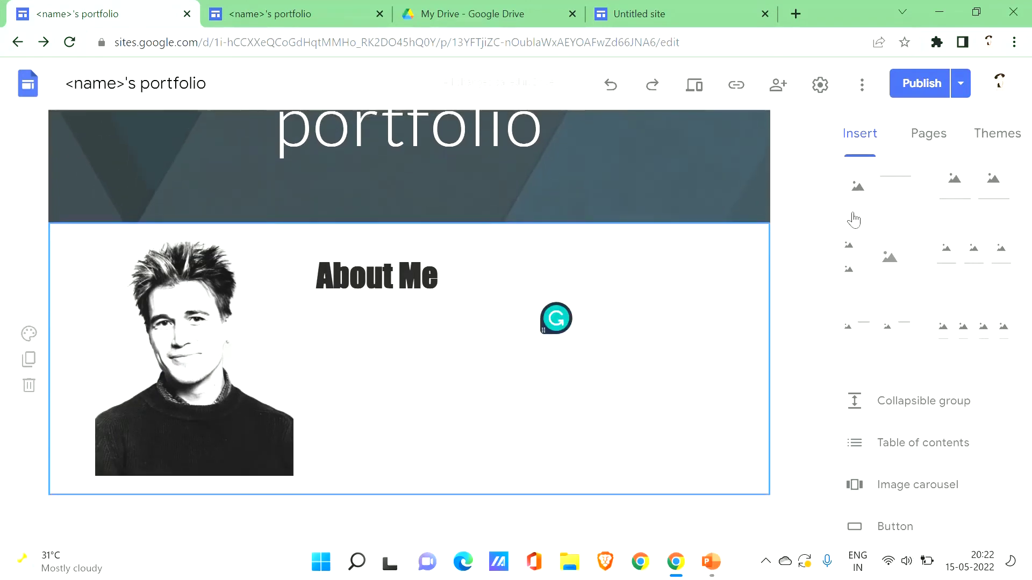
scroll(899, 156, up, 3)
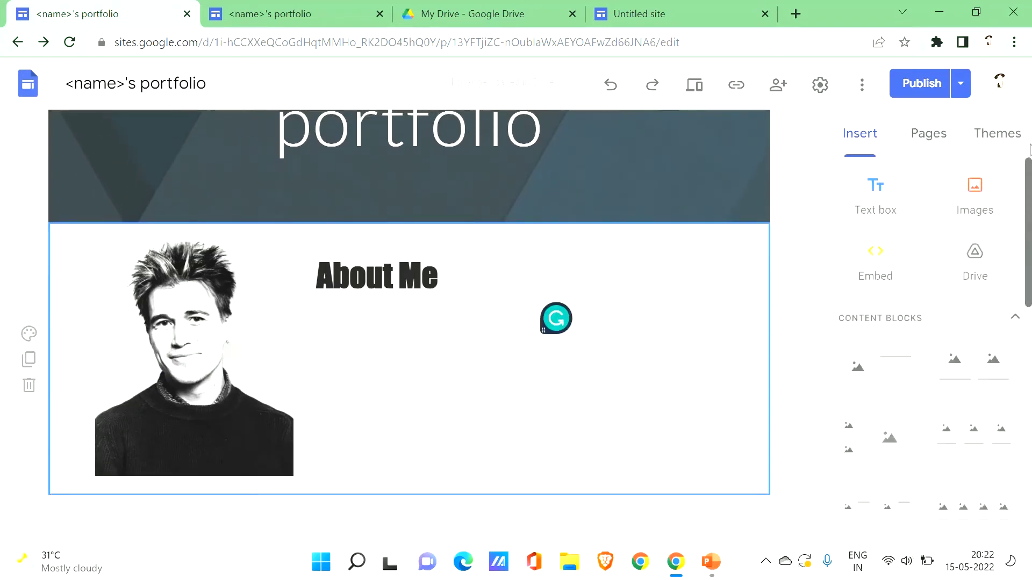
click(875, 185)
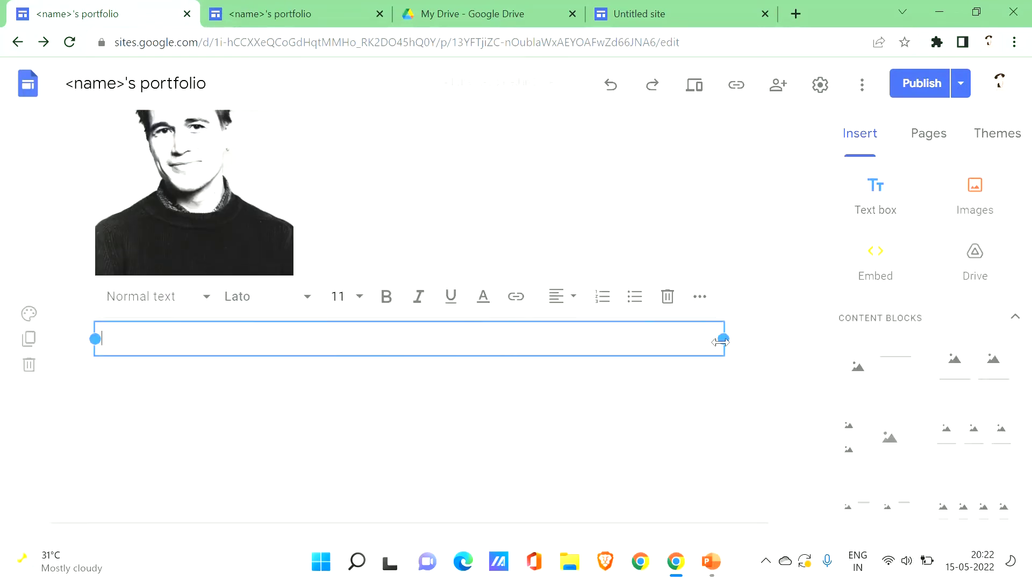
drag(722, 342, 348, 355)
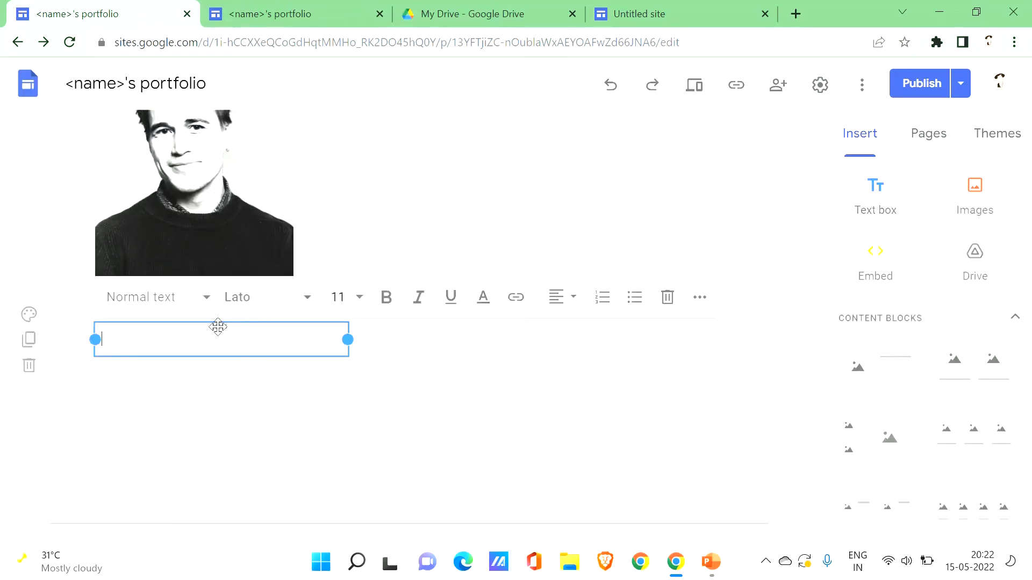
drag(217, 326, 389, 214)
click(381, 220)
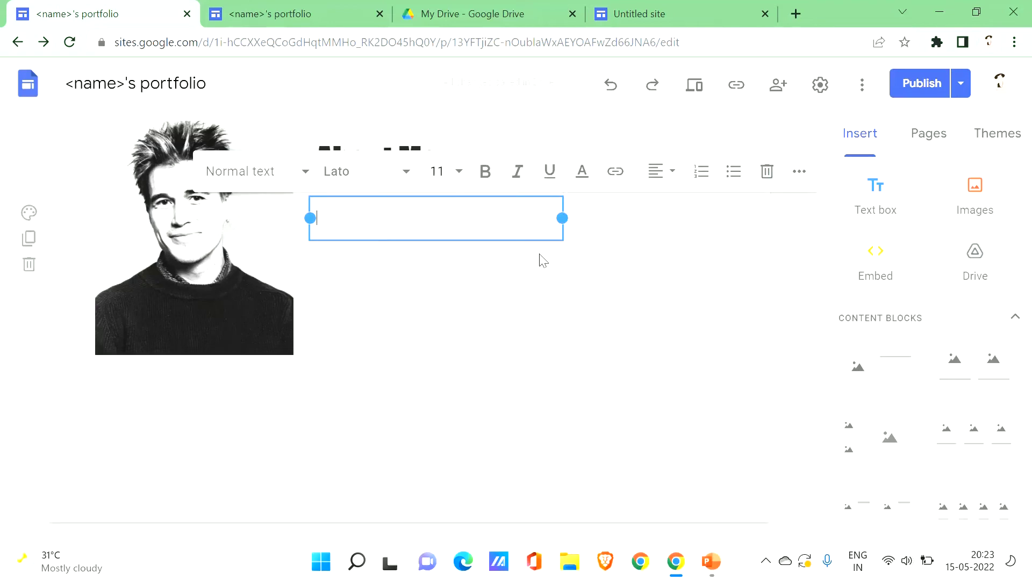
Fill the new text box with "goals, success, clubs, spots, groups, .."
text(goals,)
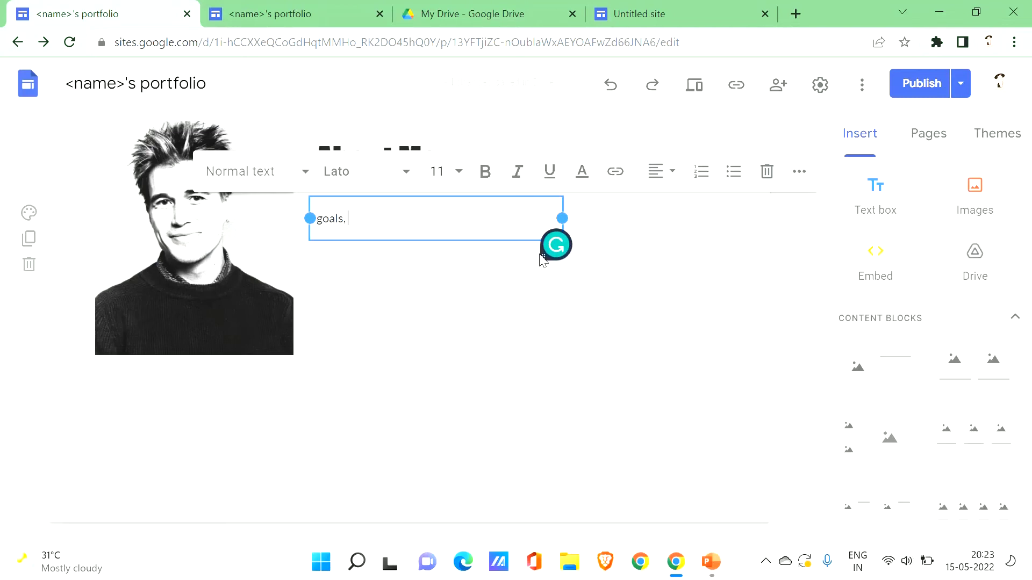
text(uccess)
text(,)
text(ubs, spots, groups)
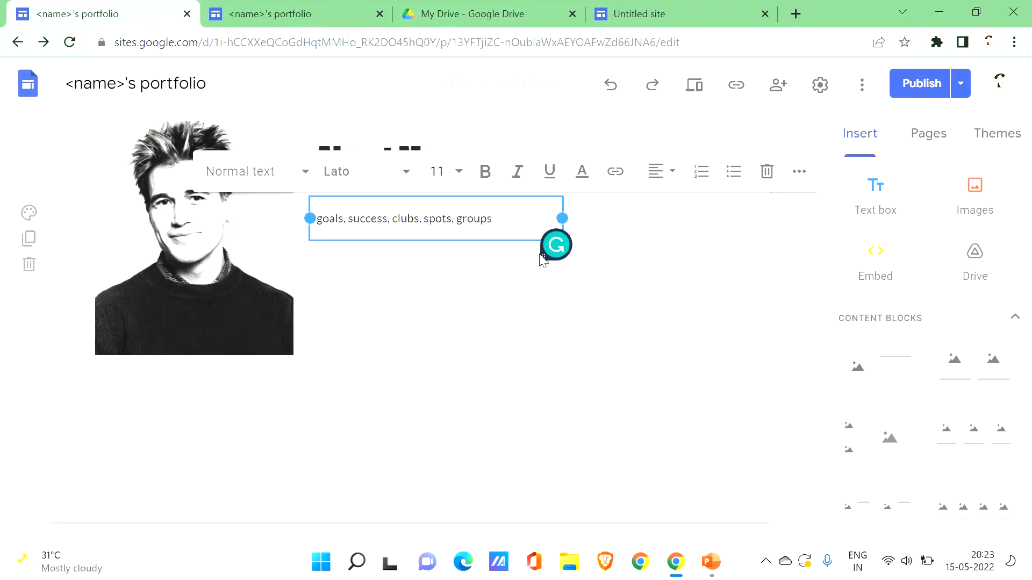
text(, ..)
click(577, 375)
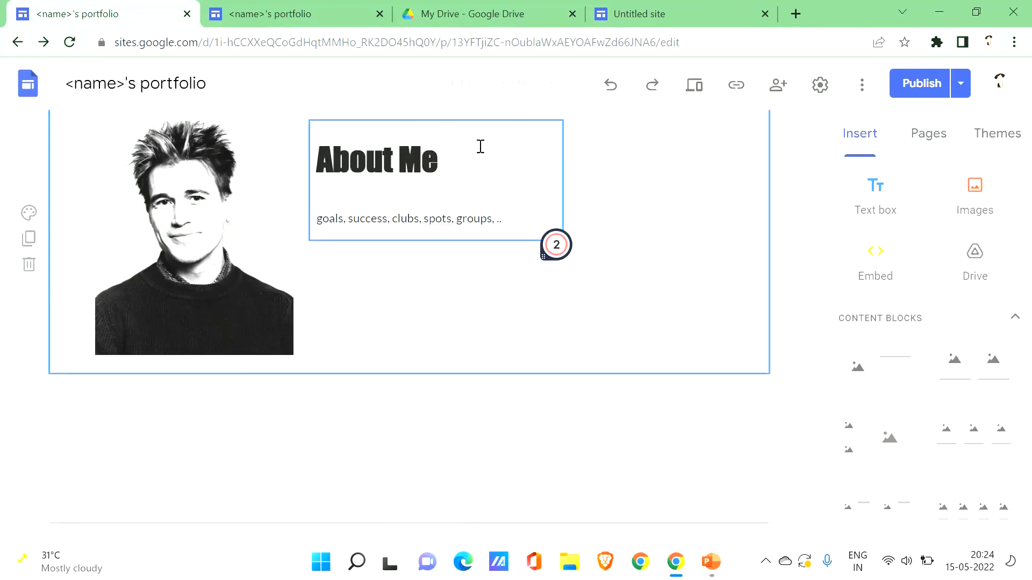
Correct the misspelled word "spots" to "sports" in the text below the "About Me" heading
click(447, 221)
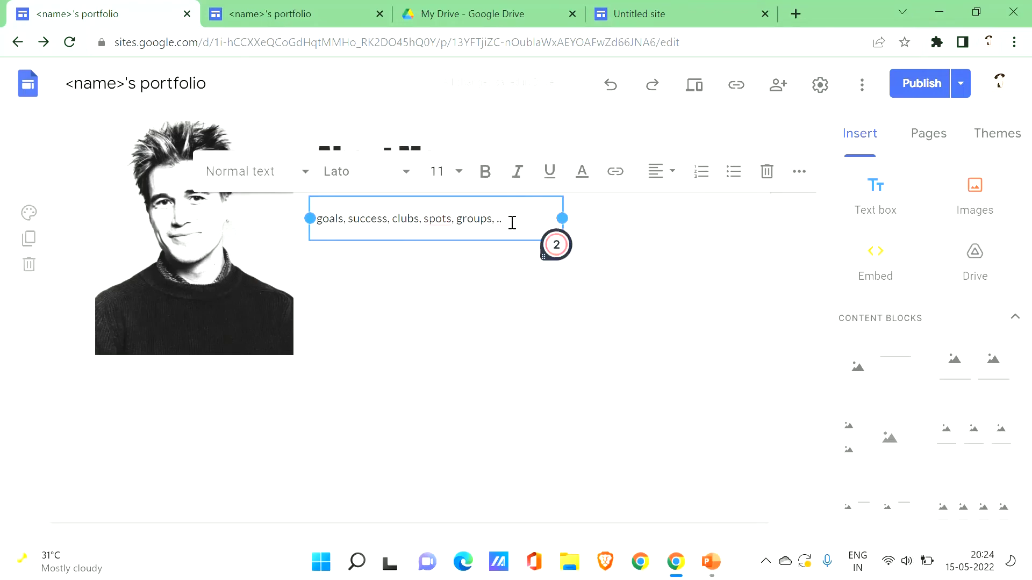
click(445, 224)
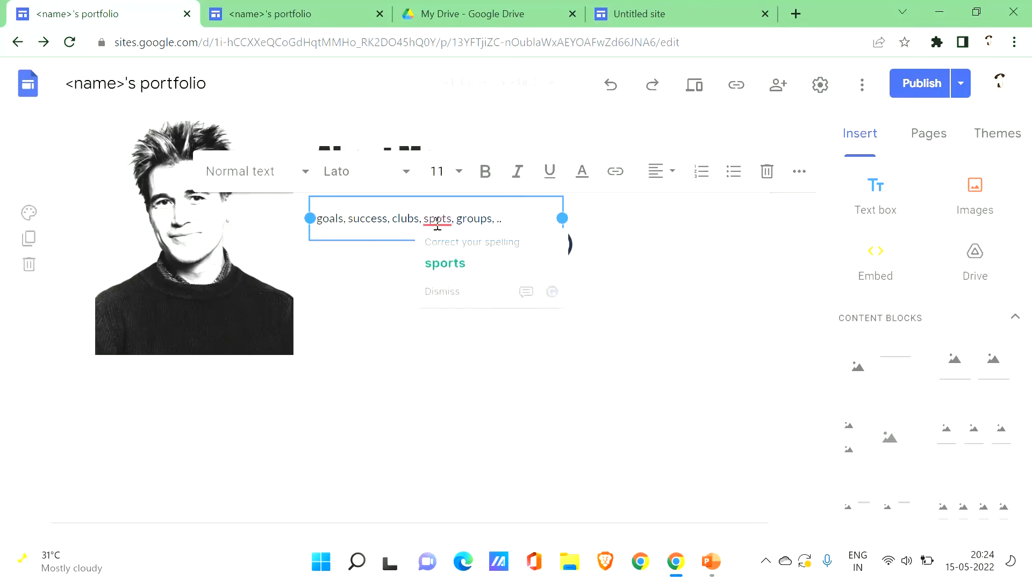
click(459, 273)
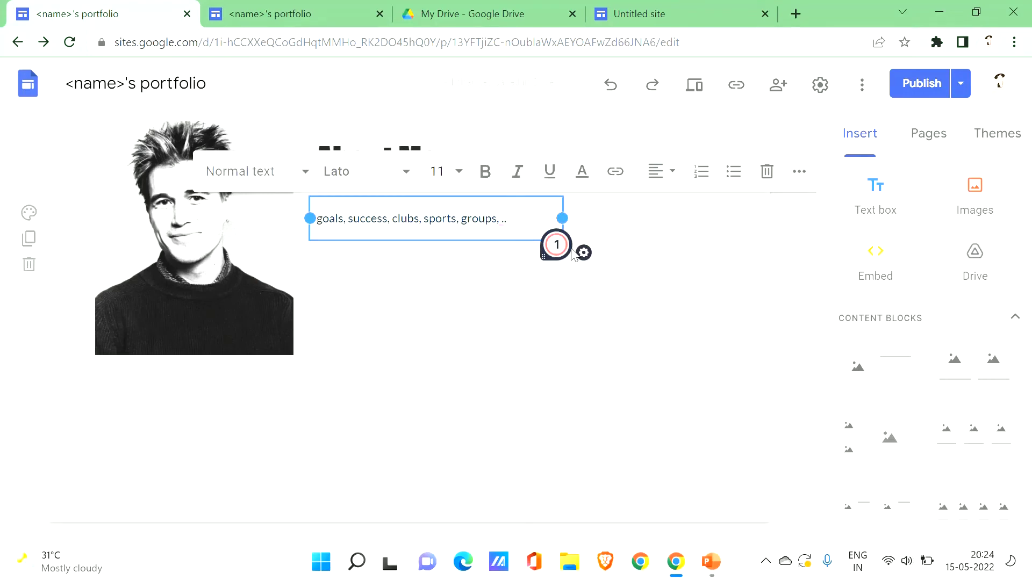
click(640, 326)
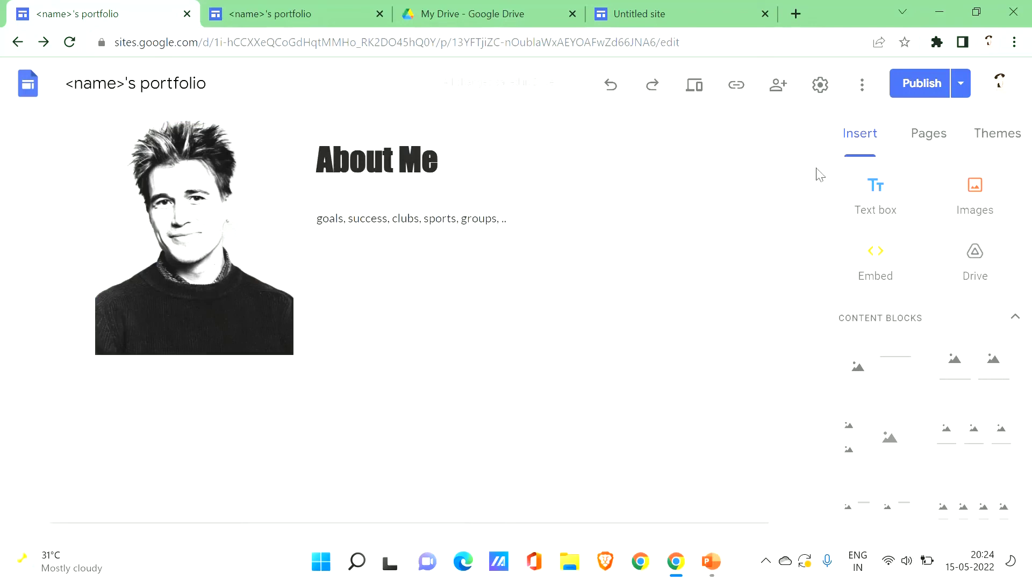
Add a text box below the portrait photo reading "Accomplishments"
click(897, 222)
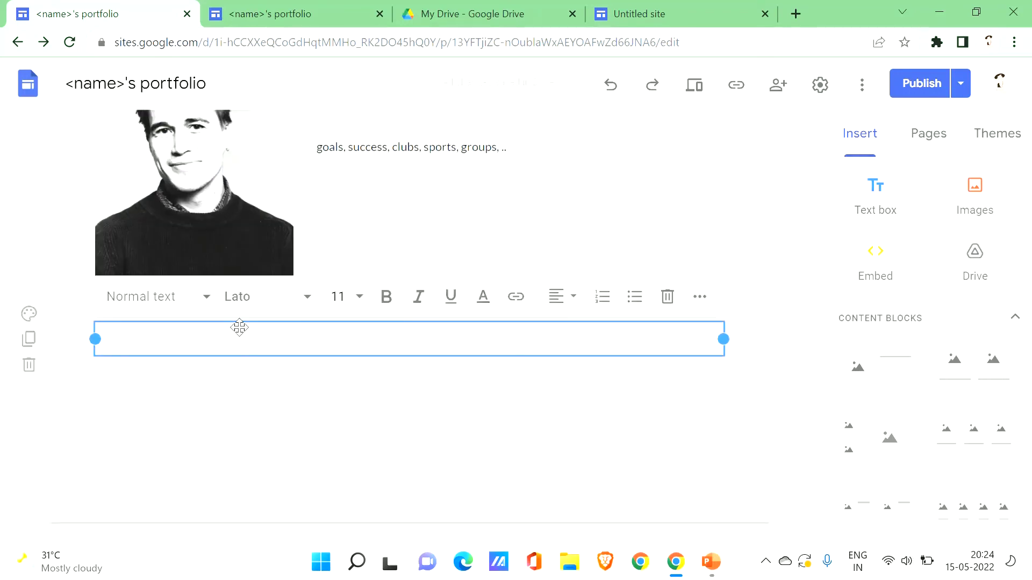
text(Accomplis)
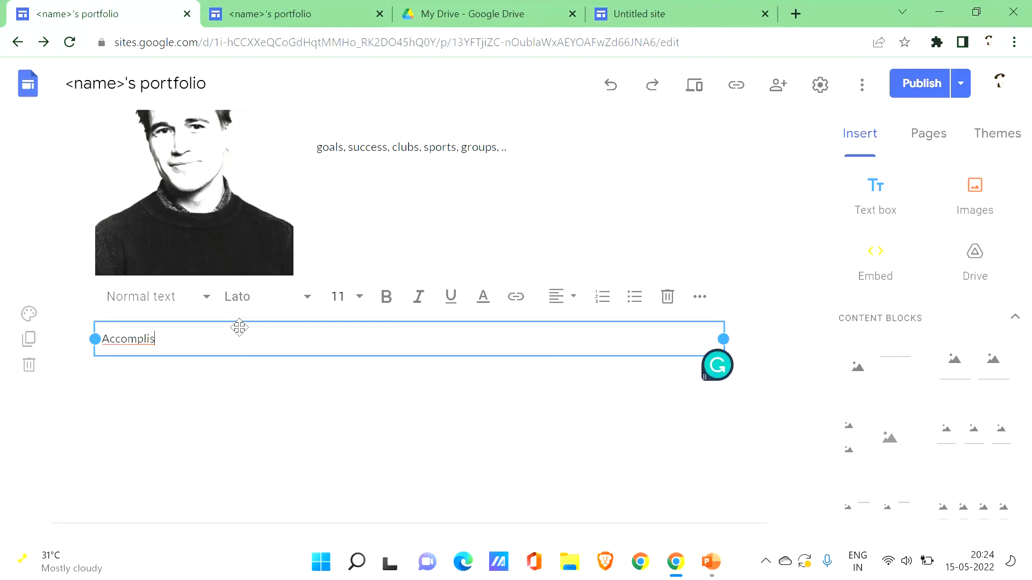
text(hments)
Change the font of the "Accomplishments" text to Impact
click(309, 299)
click(158, 348)
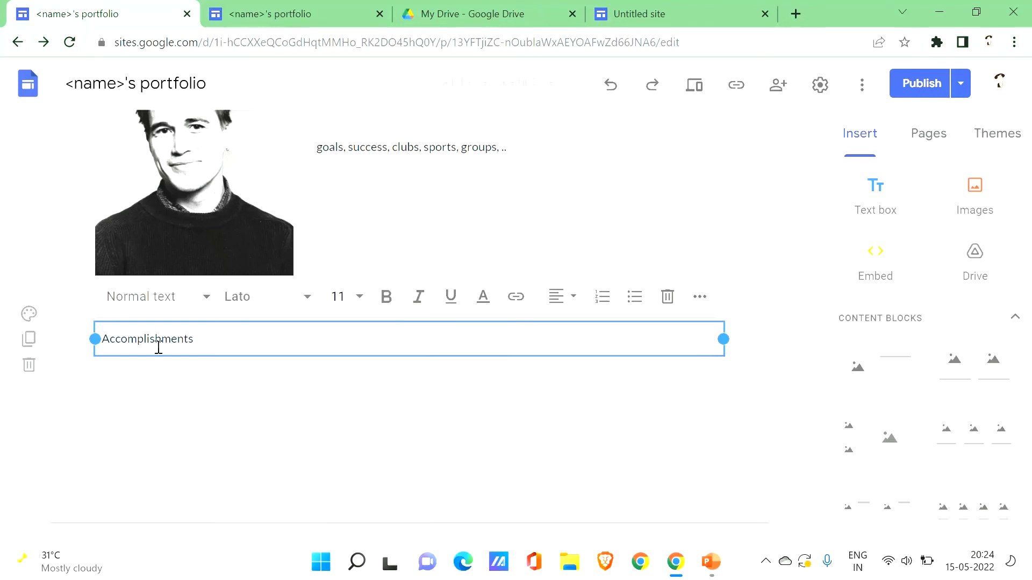
click(312, 308)
mouse_move(414, 353)
scroll(422, 329, down, 4)
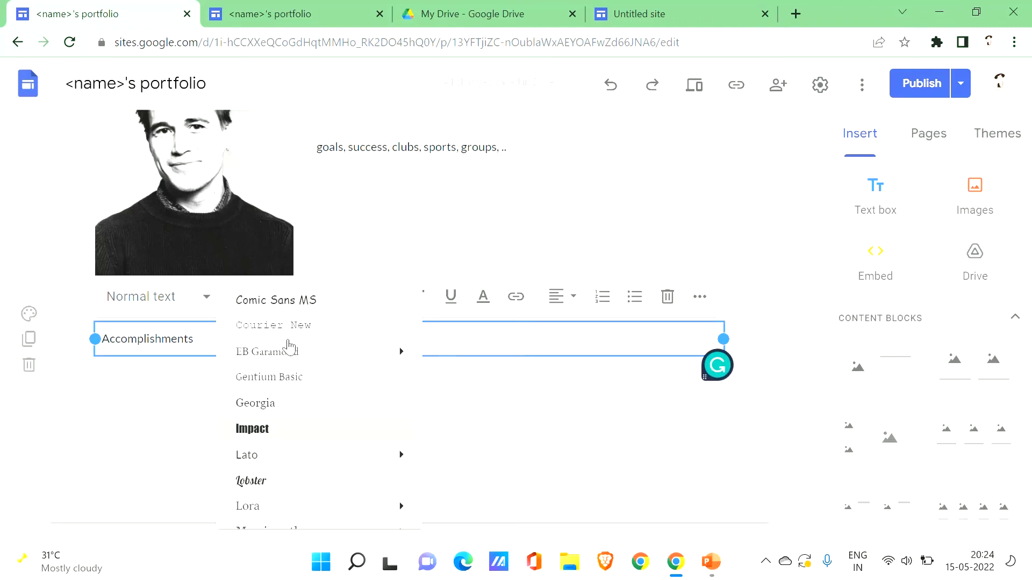
key(Return)
Set the "Accomplishments" text size to 30
click(352, 305)
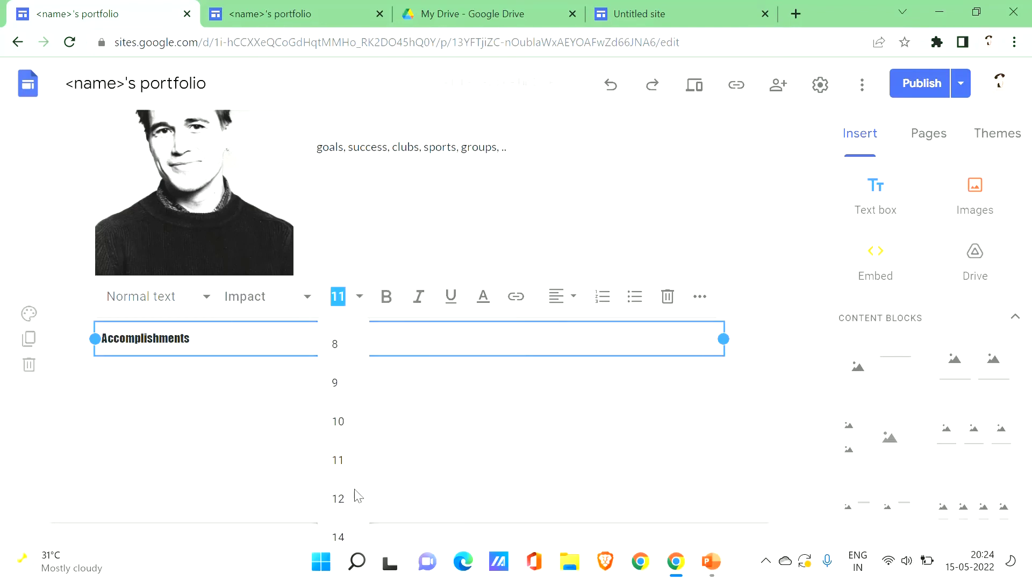
scroll(361, 482, down, 4)
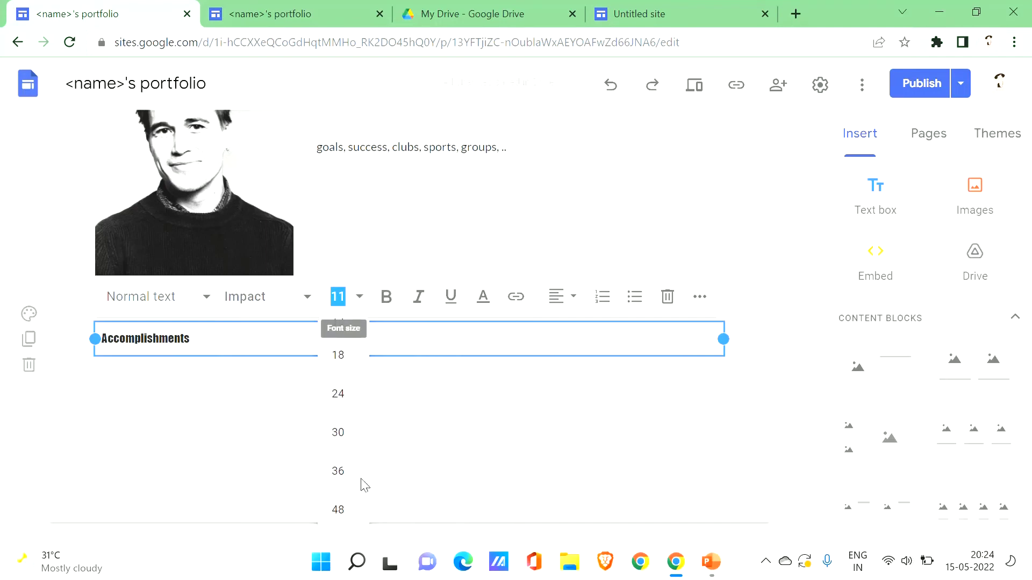
click(338, 434)
click(202, 457)
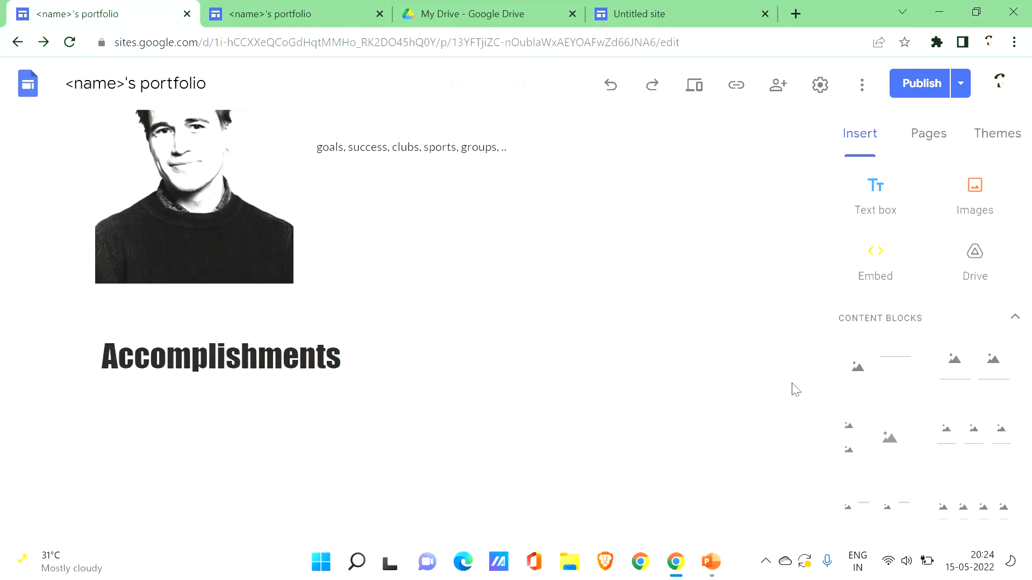
Make the whole "Accomplishments" heading bold
mouse_move(822, 381)
mouse_down()
mouse_move(825, 330)
mouse_move(836, 367)
mouse_up()
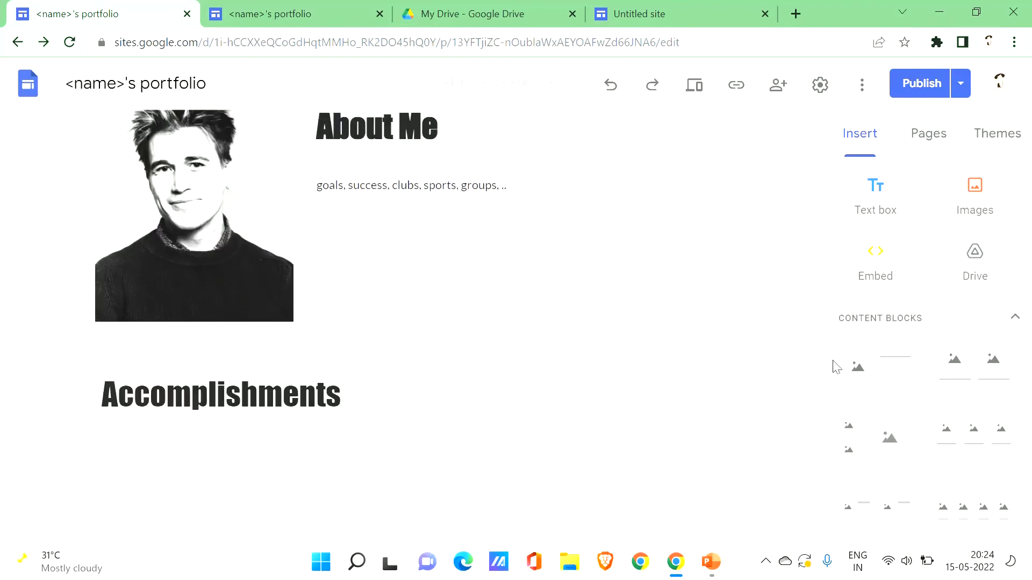
click(297, 392)
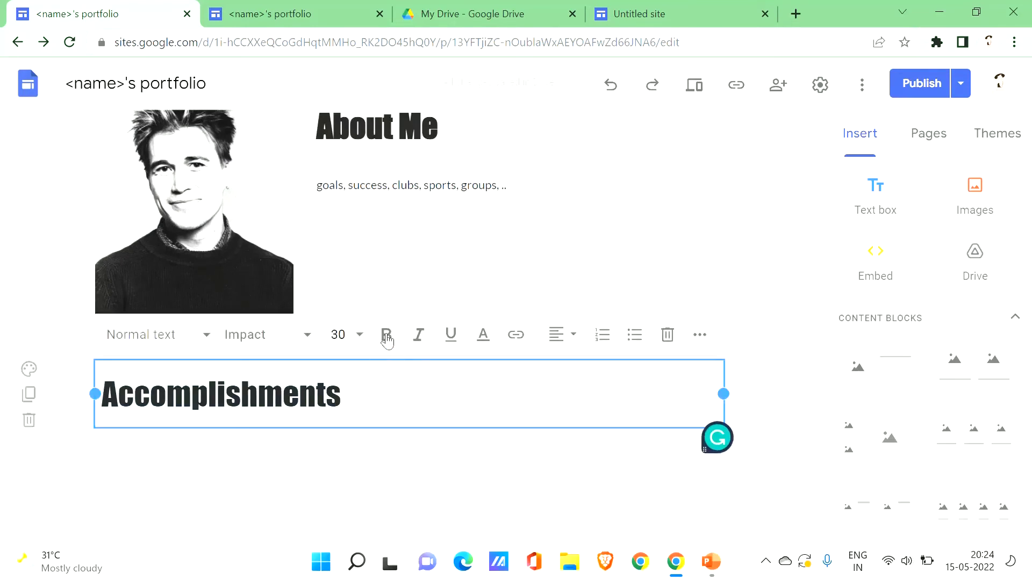
click(271, 395)
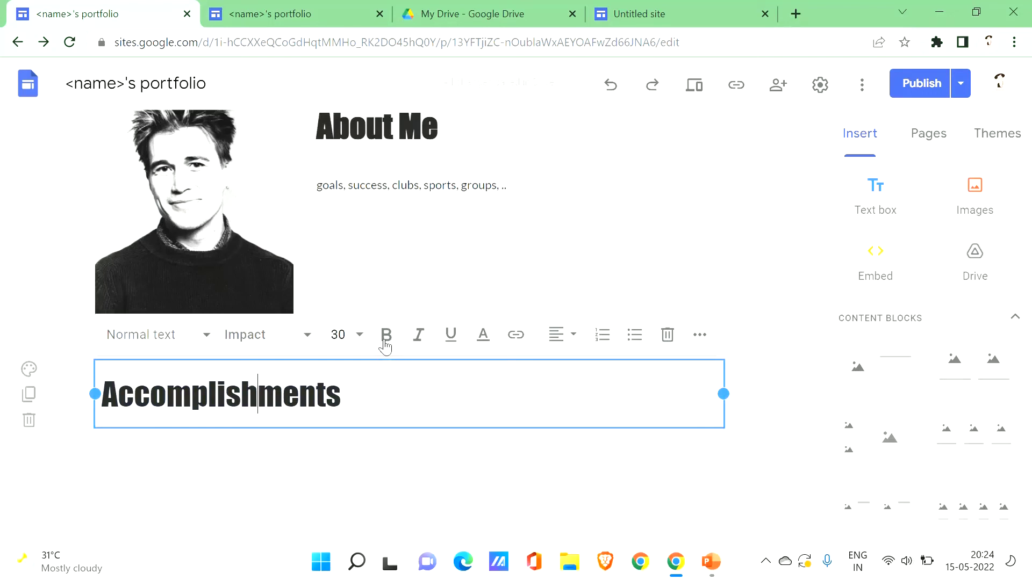
click(347, 405)
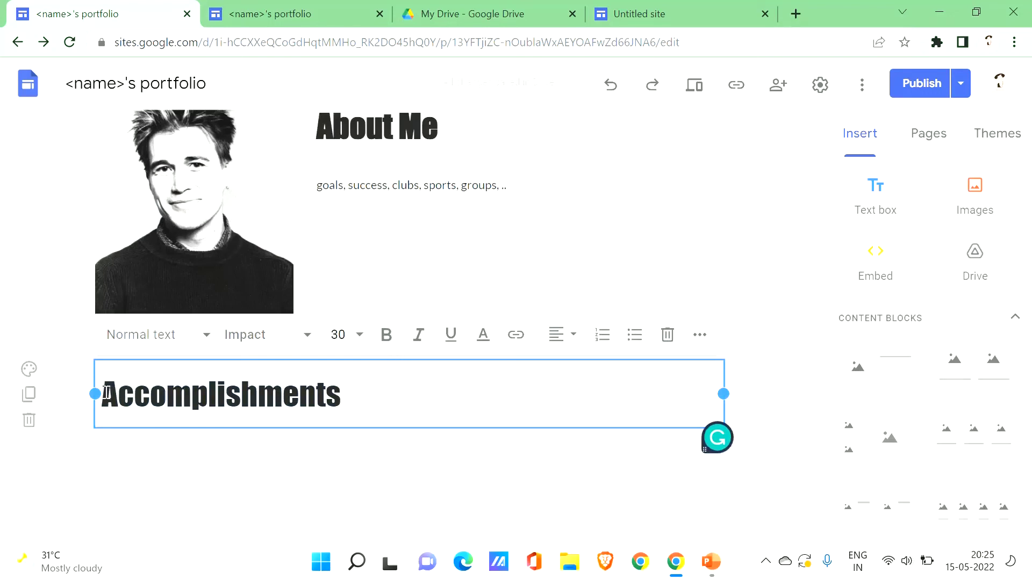
click(210, 443)
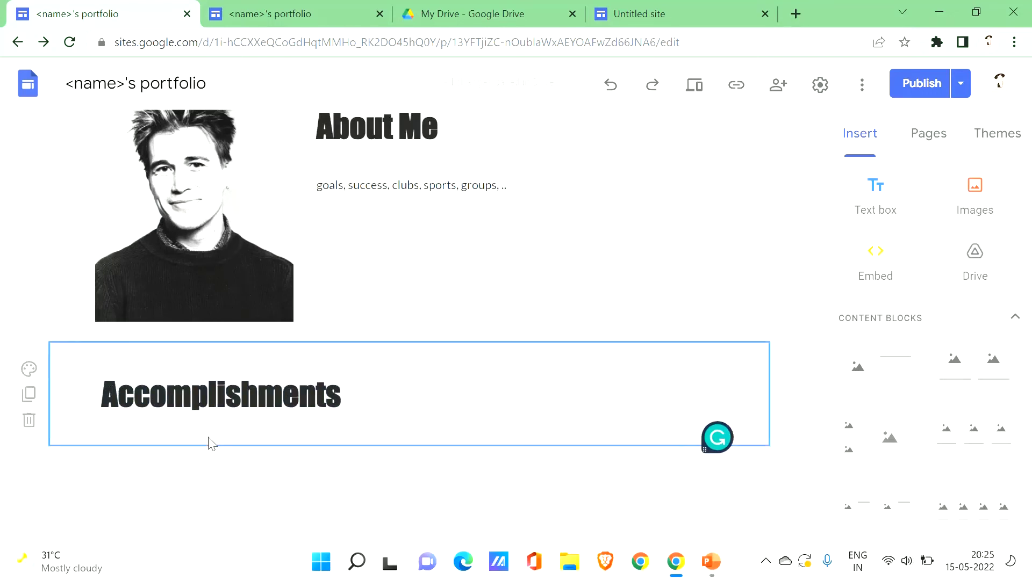
click(344, 394)
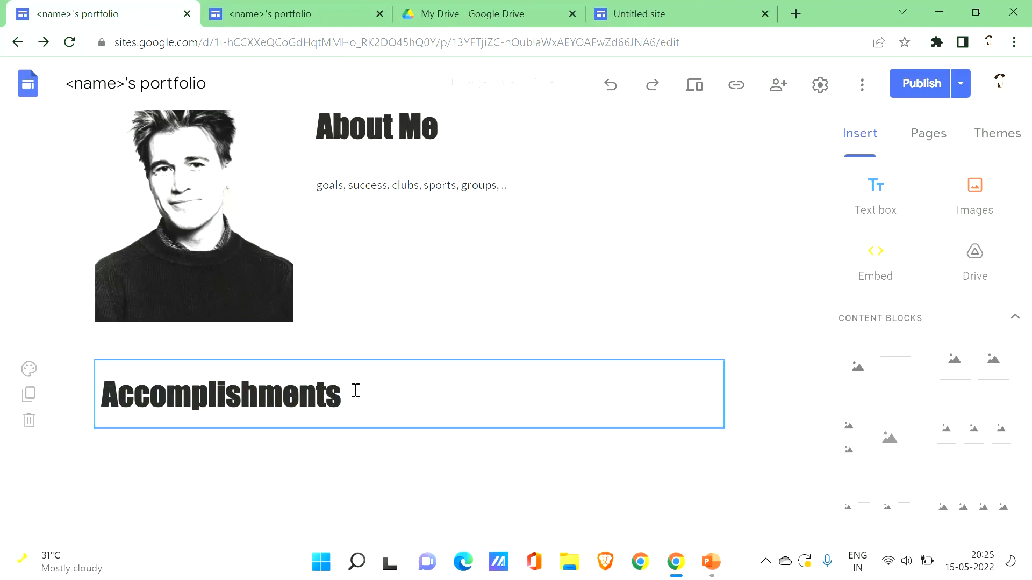
click(354, 388)
click(426, 511)
Add an empty text box below the "Accomplishments" heading
click(876, 191)
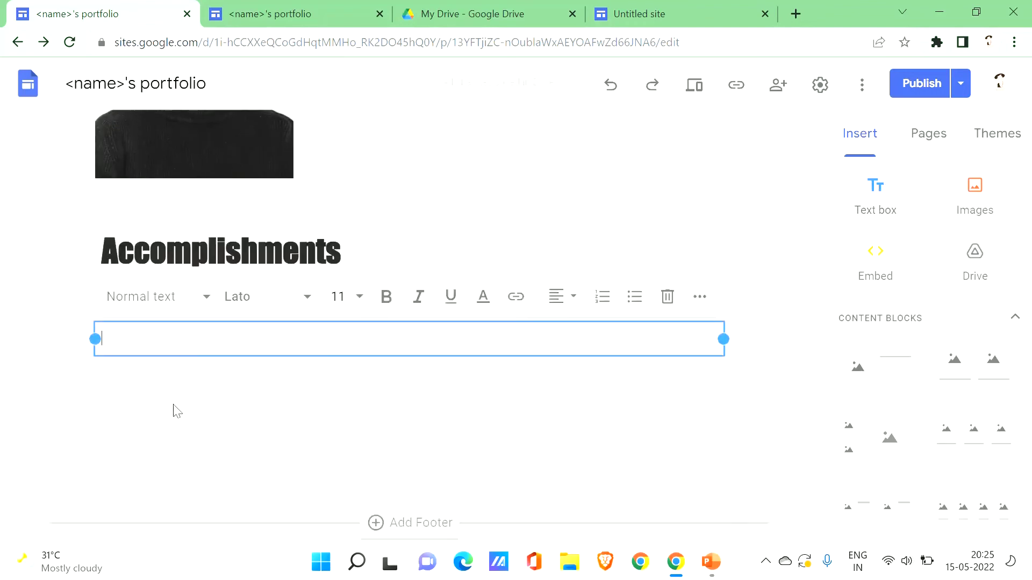
click(387, 380)
click(249, 334)
click(250, 333)
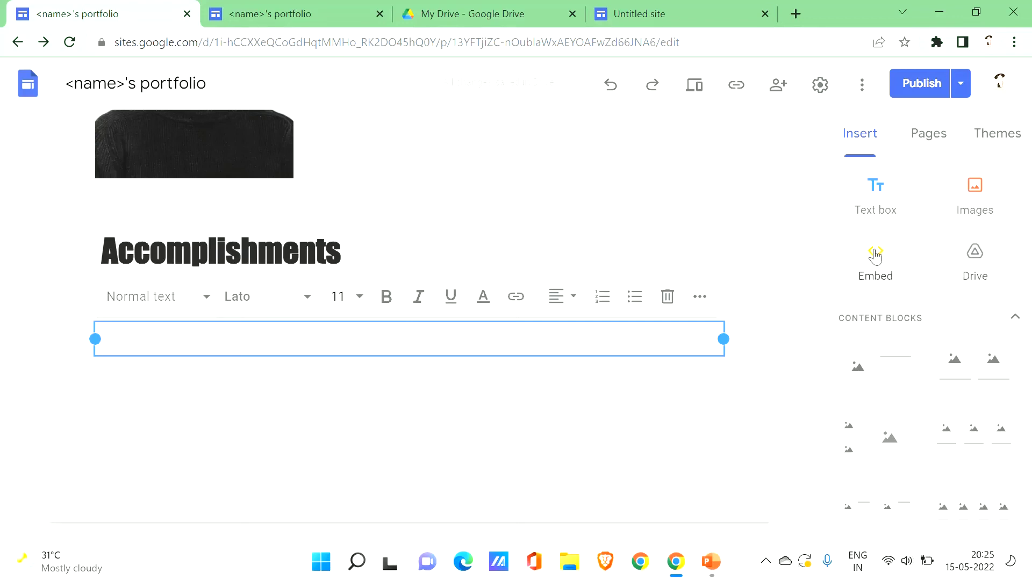
drag(1027, 247, 1031, 464)
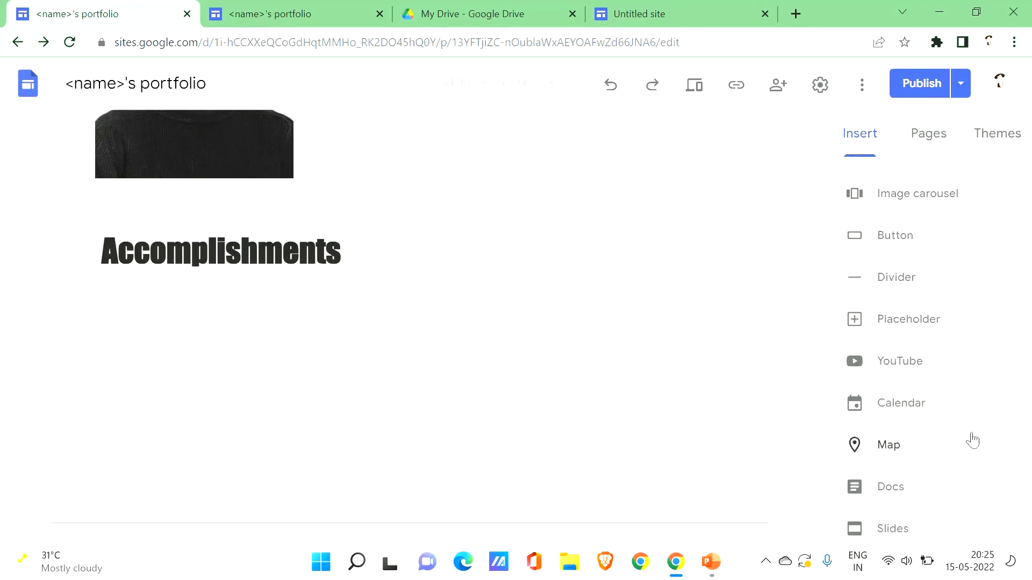
click(880, 370)
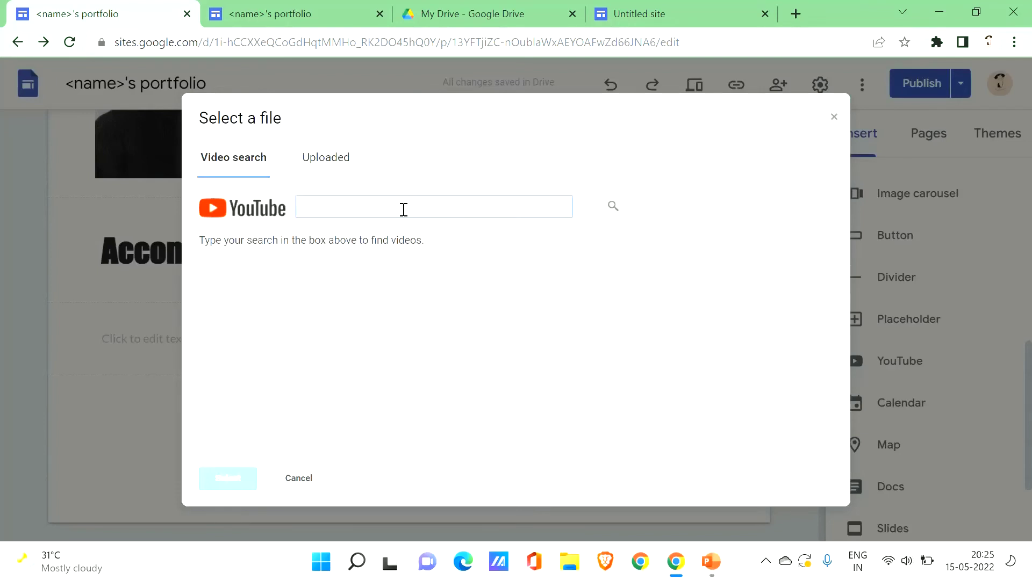
click(834, 118)
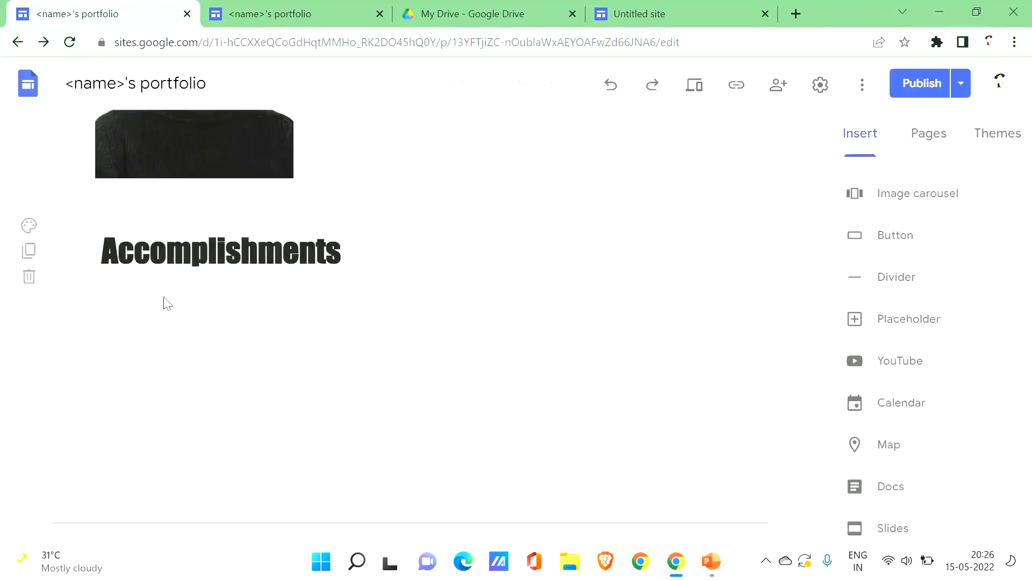
scroll(1030, 484, down, 3)
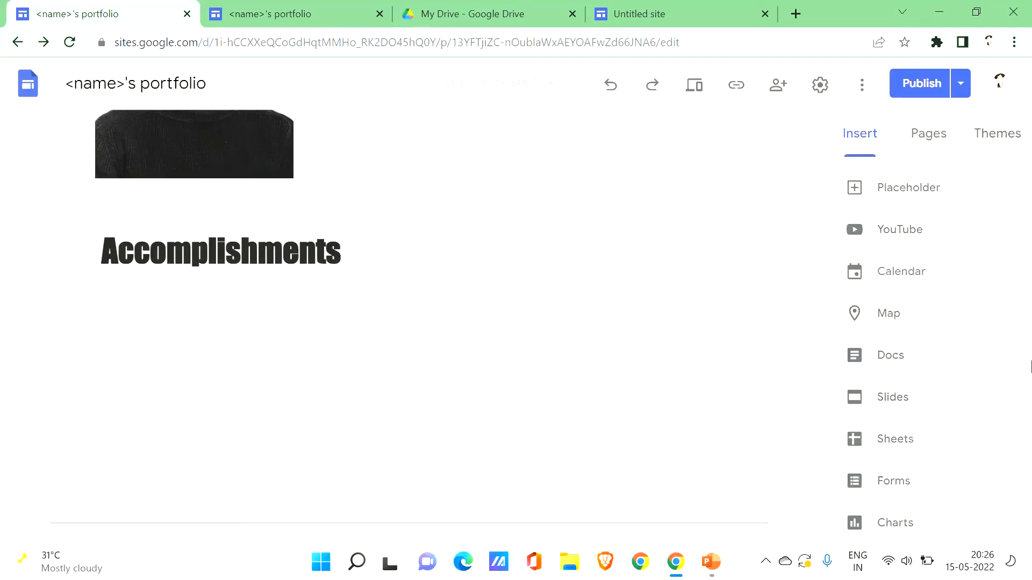
scroll(1031, 374, up, 5)
scroll(1030, 374, up, 5)
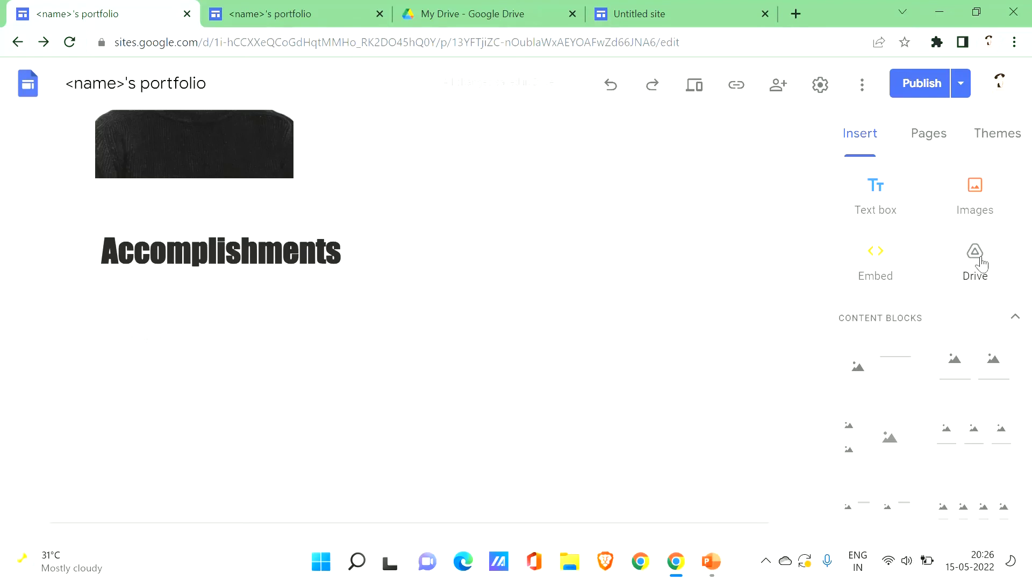
Add a new page named "passion" to the site
click(929, 134)
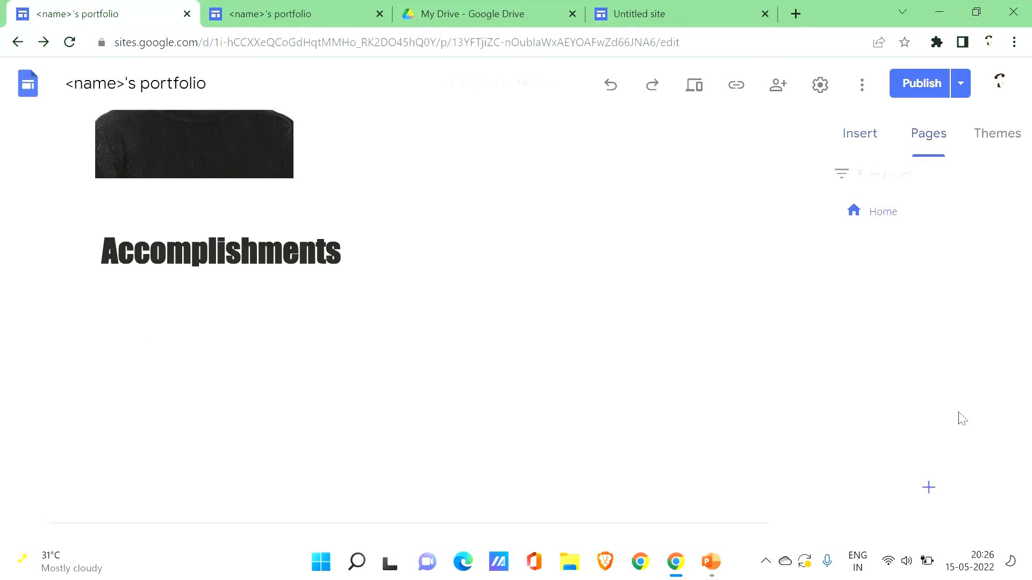
mouse_move(937, 509)
click(929, 487)
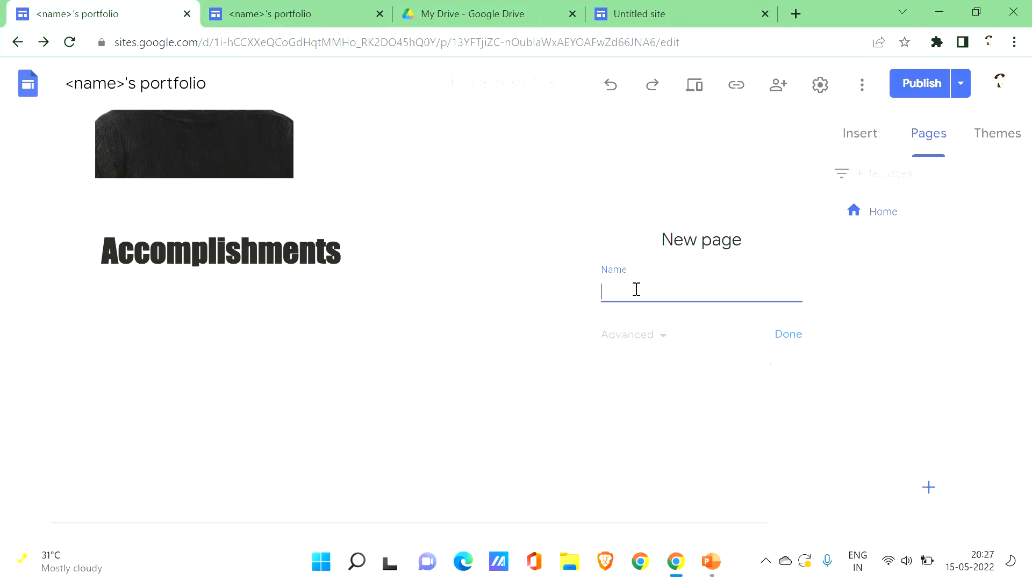
text(p)
key(BackSpace)
text(passion)
click(789, 336)
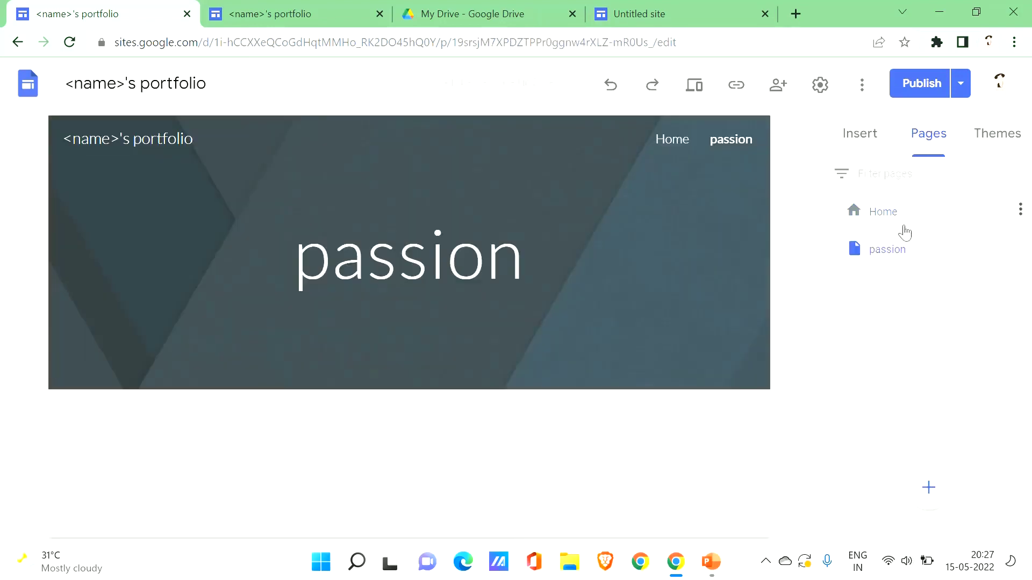